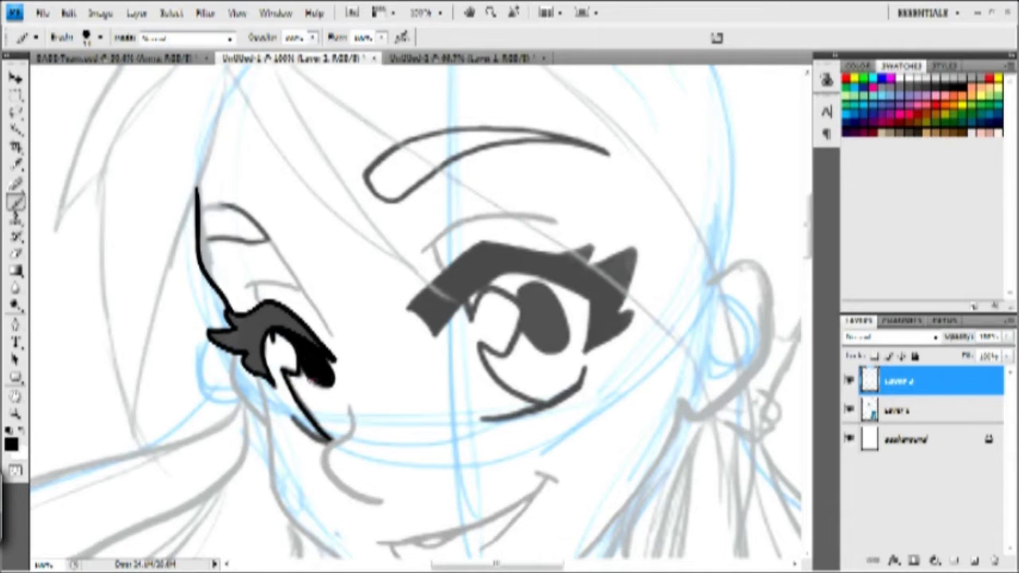
- Fill the left eye's lashes and pupil solid black, and ink its eyelid crease, the nose bridge and the nose
{"action": "left_click_drag", "start_coordinate": [311, 372], "coordinate": [327, 388]}
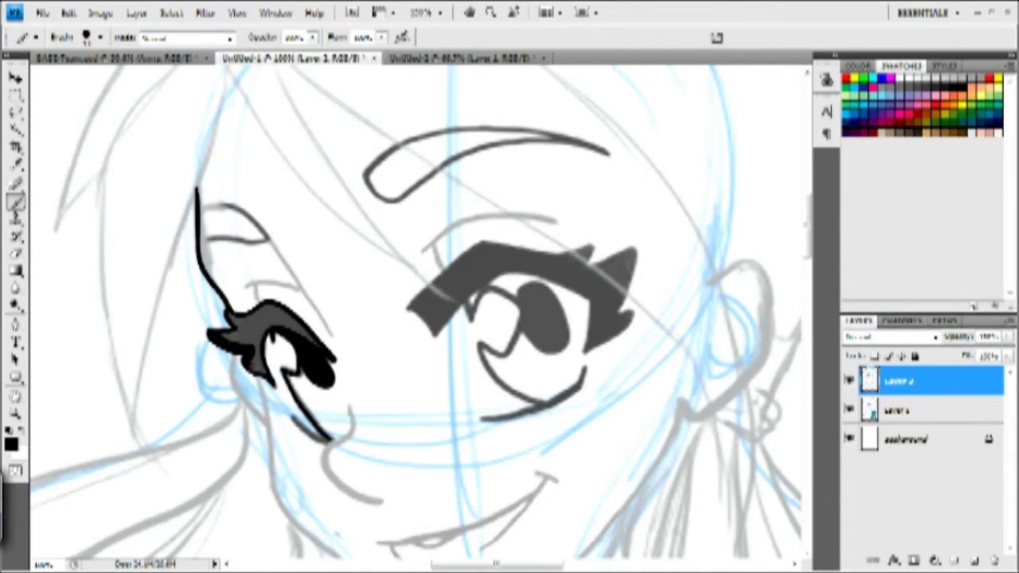
{"action": "left_click_drag", "start_coordinate": [274, 317], "coordinate": [226, 337]}
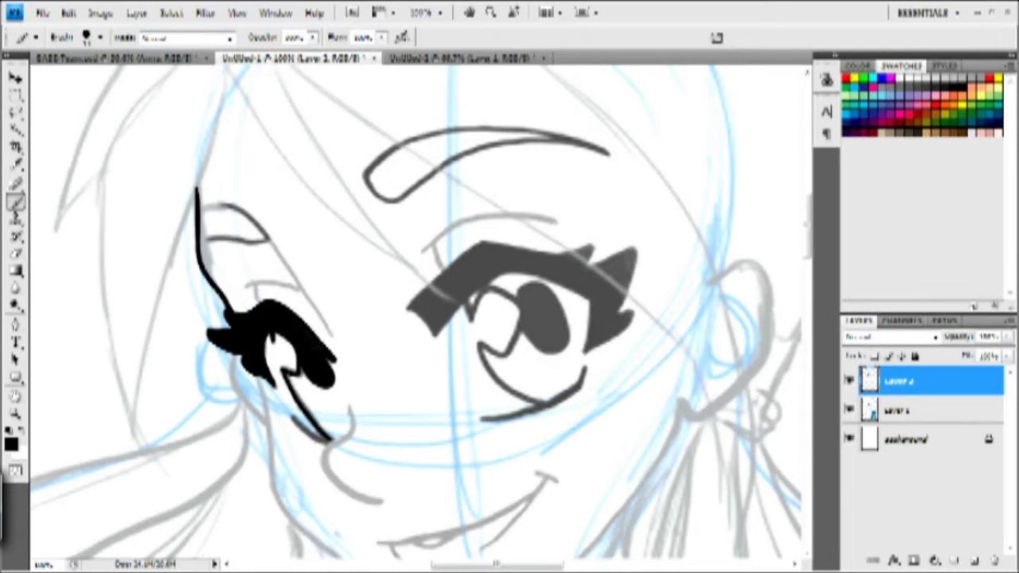
{"action": "mouse_move", "coordinate": [253, 285]}
{"action": "left_mouse_down"}
{"action": "mouse_move", "coordinate": [256, 301]}
{"action": "mouse_move", "coordinate": [284, 283]}
{"action": "left_mouse_up"}
{"action": "left_click_drag", "start_coordinate": [266, 235], "coordinate": [332, 334]}
{"action": "mouse_move", "coordinate": [349, 404]}
{"action": "left_mouse_down"}
{"action": "mouse_move", "coordinate": [351, 420]}
{"action": "mouse_move", "coordinate": [333, 445]}
{"action": "mouse_move", "coordinate": [338, 478]}
{"action": "mouse_move", "coordinate": [370, 497]}
{"action": "left_mouse_up"}
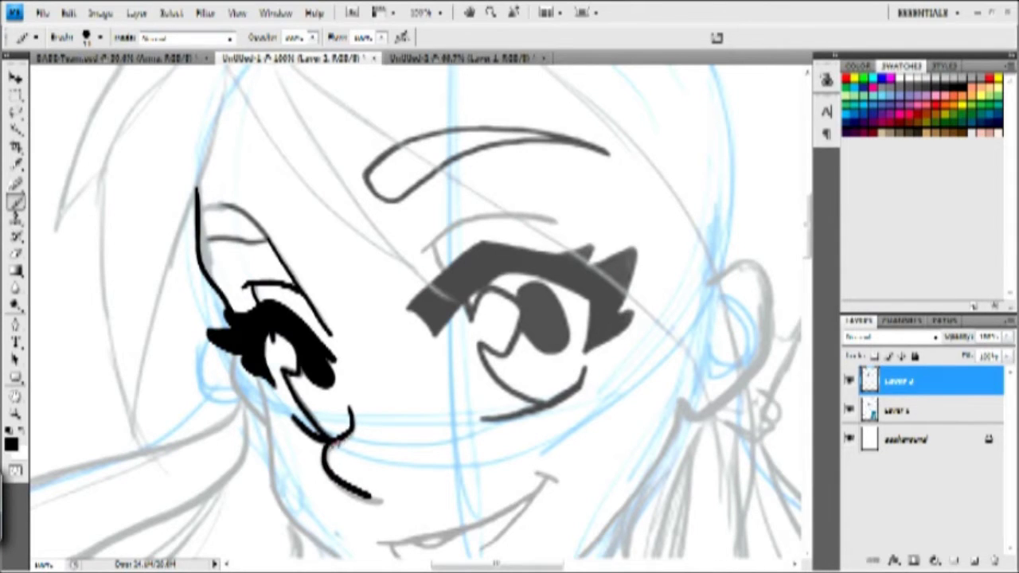
{"action": "left_click_drag", "start_coordinate": [324, 462], "coordinate": [354, 495]}
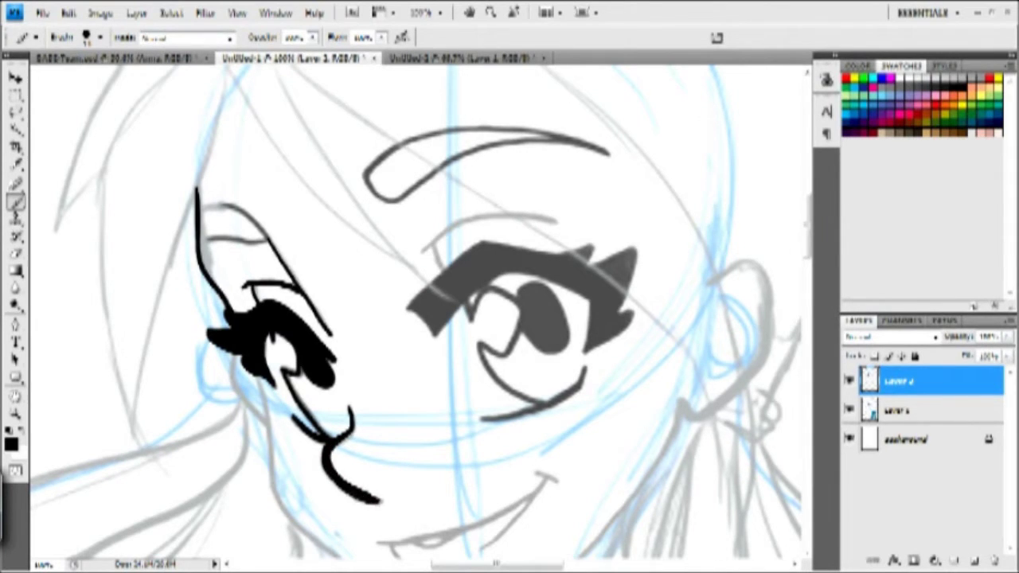
- Ink the outlines of the right eye's lashes, iris, pupil and lower lid, plus the eyelid crease above it
{"action": "mouse_move", "coordinate": [450, 314]}
{"action": "left_mouse_down"}
{"action": "mouse_move", "coordinate": [514, 276]}
{"action": "mouse_move", "coordinate": [593, 301]}
{"action": "left_mouse_up"}
{"action": "mouse_move", "coordinate": [408, 307]}
{"action": "left_mouse_down"}
{"action": "mouse_move", "coordinate": [455, 256]}
{"action": "mouse_move", "coordinate": [518, 244]}
{"action": "mouse_move", "coordinate": [590, 253]}
{"action": "mouse_move", "coordinate": [635, 314]}
{"action": "mouse_move", "coordinate": [591, 351]}
{"action": "mouse_move", "coordinate": [585, 338]}
{"action": "left_mouse_up"}
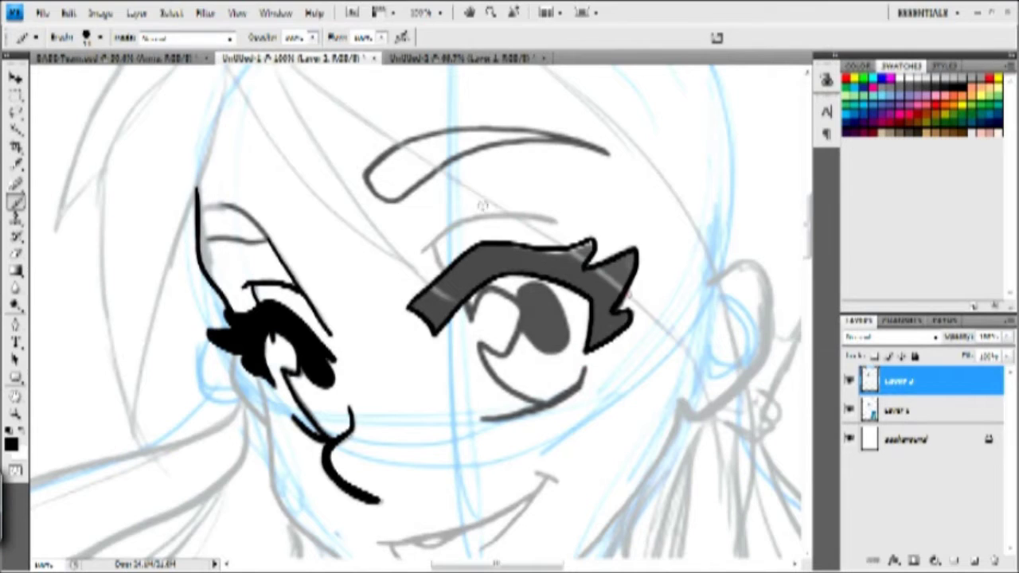
{"action": "mouse_move", "coordinate": [495, 283]}
{"action": "left_mouse_down"}
{"action": "mouse_move", "coordinate": [519, 301]}
{"action": "mouse_move", "coordinate": [514, 344]}
{"action": "mouse_move", "coordinate": [478, 344]}
{"action": "mouse_move", "coordinate": [480, 417]}
{"action": "mouse_move", "coordinate": [564, 394]}
{"action": "mouse_move", "coordinate": [584, 368]}
{"action": "mouse_move", "coordinate": [563, 401]}
{"action": "left_mouse_up"}
{"action": "mouse_move", "coordinate": [521, 356]}
{"action": "left_mouse_down"}
{"action": "mouse_move", "coordinate": [565, 335]}
{"action": "mouse_move", "coordinate": [552, 293]}
{"action": "mouse_move", "coordinate": [519, 285]}
{"action": "left_mouse_up"}
{"action": "mouse_move", "coordinate": [422, 253]}
{"action": "left_mouse_down"}
{"action": "mouse_move", "coordinate": [485, 215]}
{"action": "mouse_move", "coordinate": [552, 216]}
{"action": "left_mouse_up"}
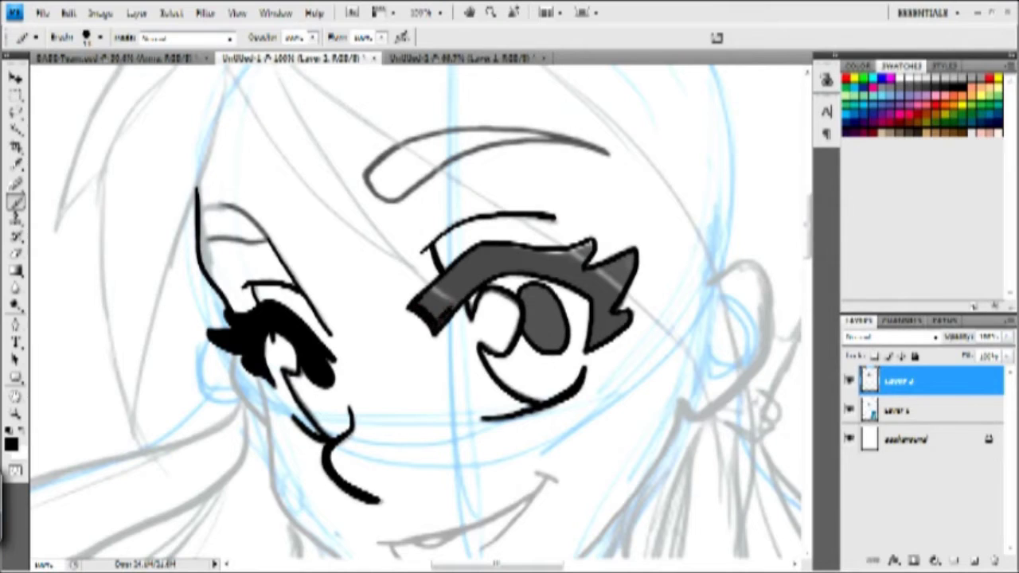
- Fill the right eye's upper lashes and pupil solid black
{"action": "mouse_move", "coordinate": [445, 312]}
{"action": "left_mouse_down"}
{"action": "mouse_move", "coordinate": [471, 274]}
{"action": "mouse_move", "coordinate": [503, 254]}
{"action": "mouse_move", "coordinate": [553, 268]}
{"action": "mouse_move", "coordinate": [597, 243]}
{"action": "left_mouse_up"}
{"action": "mouse_move", "coordinate": [557, 275]}
{"action": "left_mouse_down"}
{"action": "mouse_move", "coordinate": [633, 291]}
{"action": "mouse_move", "coordinate": [597, 271]}
{"action": "mouse_move", "coordinate": [618, 258]}
{"action": "mouse_move", "coordinate": [605, 285]}
{"action": "mouse_move", "coordinate": [616, 310]}
{"action": "left_mouse_up"}
{"action": "left_click_drag", "start_coordinate": [630, 266], "coordinate": [596, 328]}
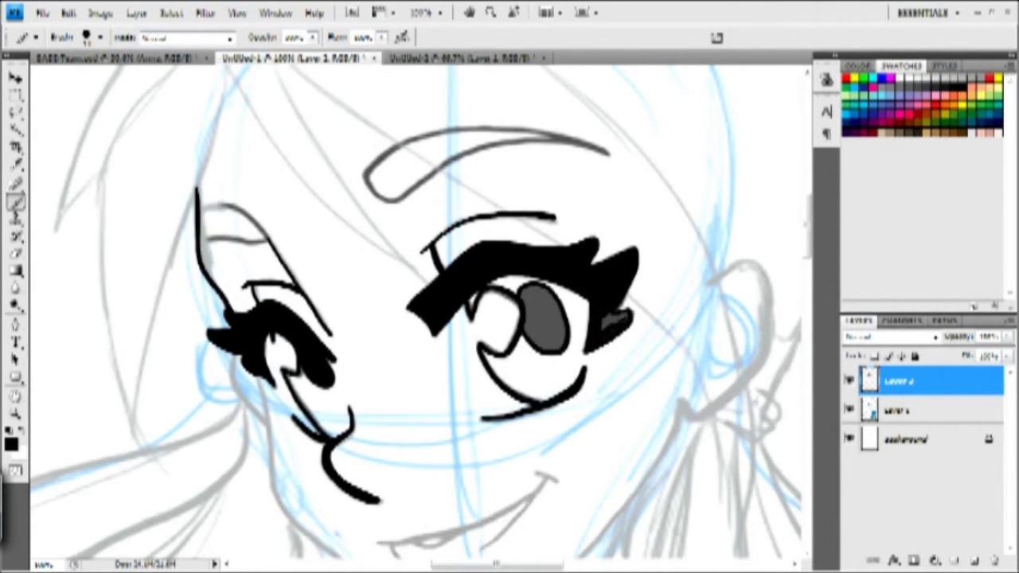
{"action": "mouse_move", "coordinate": [560, 328]}
{"action": "left_mouse_down"}
{"action": "mouse_move", "coordinate": [531, 288]}
{"action": "mouse_move", "coordinate": [538, 338]}
{"action": "left_mouse_up"}
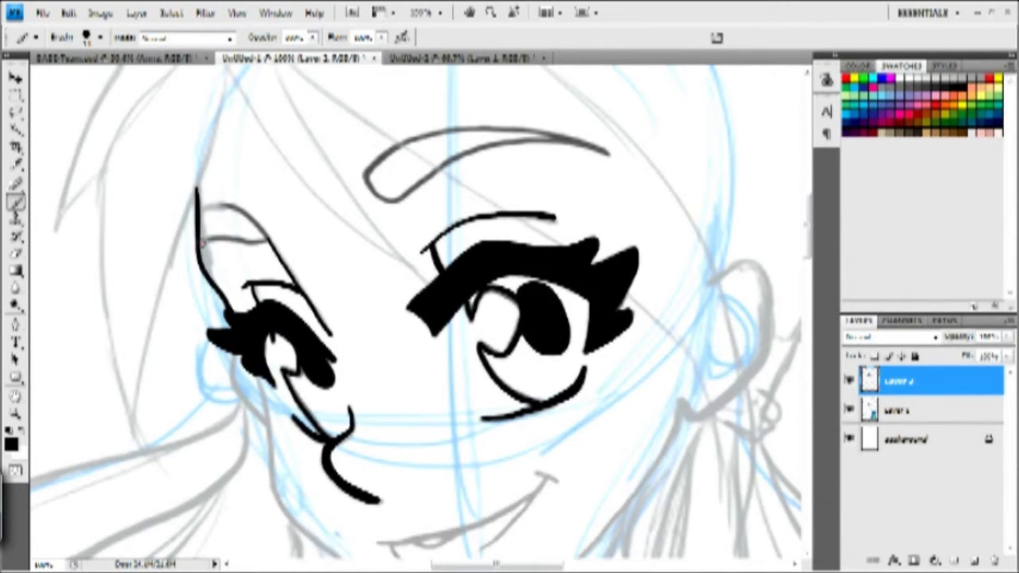
- Ink the outlines of both eyebrows over the sketch
{"action": "left_click_drag", "start_coordinate": [225, 238], "coordinate": [264, 241]}
{"action": "mouse_move", "coordinate": [199, 212]}
{"action": "left_mouse_down"}
{"action": "mouse_move", "coordinate": [235, 204]}
{"action": "mouse_move", "coordinate": [269, 239]}
{"action": "left_mouse_up"}
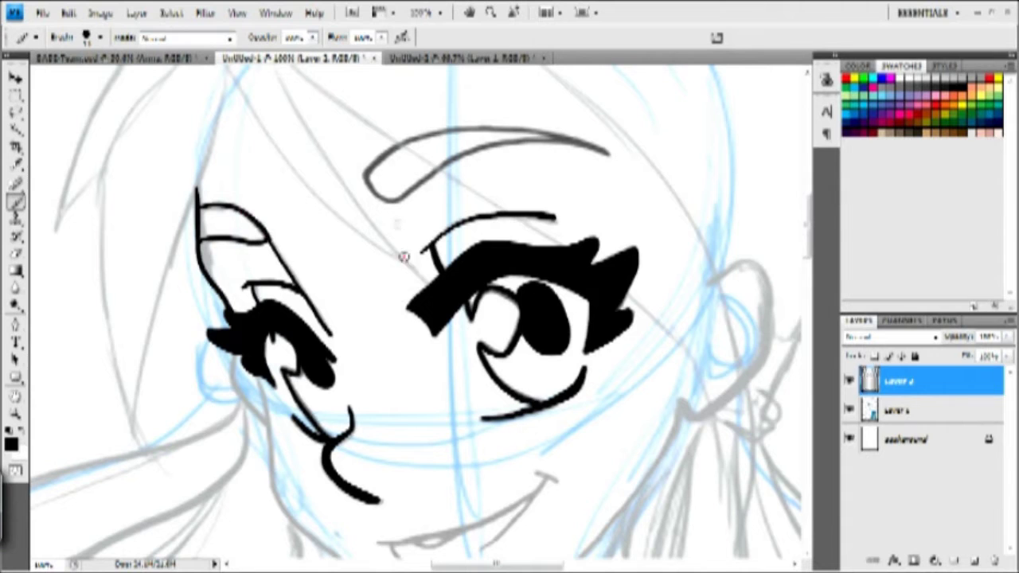
{"action": "mouse_move", "coordinate": [364, 180]}
{"action": "left_mouse_down"}
{"action": "mouse_move", "coordinate": [478, 156]}
{"action": "mouse_move", "coordinate": [606, 152]}
{"action": "mouse_move", "coordinate": [394, 146]}
{"action": "mouse_move", "coordinate": [541, 126]}
{"action": "mouse_move", "coordinate": [584, 141]}
{"action": "left_mouse_up"}
- Ink the face contour down to the chin, together with the ears and the smiling mouth
{"action": "left_click_drag", "start_coordinate": [368, 269], "coordinate": [297, 184]}
{"action": "mouse_move", "coordinate": [155, 209]}
{"action": "left_mouse_down"}
{"action": "mouse_move", "coordinate": [183, 265]}
{"action": "mouse_move", "coordinate": [186, 248]}
{"action": "mouse_move", "coordinate": [201, 354]}
{"action": "mouse_move", "coordinate": [229, 382]}
{"action": "mouse_move", "coordinate": [397, 479]}
{"action": "mouse_move", "coordinate": [507, 401]}
{"action": "mouse_move", "coordinate": [604, 253]}
{"action": "left_mouse_up"}
{"action": "mouse_move", "coordinate": [301, 392]}
{"action": "left_mouse_down"}
{"action": "mouse_move", "coordinate": [410, 369]}
{"action": "mouse_move", "coordinate": [468, 322]}
{"action": "mouse_move", "coordinate": [475, 327]}
{"action": "mouse_move", "coordinate": [334, 415]}
{"action": "left_mouse_up"}
{"action": "mouse_move", "coordinate": [334, 392]}
{"action": "left_mouse_down"}
{"action": "mouse_move", "coordinate": [446, 358]}
{"action": "mouse_move", "coordinate": [468, 329]}
{"action": "left_mouse_up"}
{"action": "mouse_move", "coordinate": [570, 202]}
{"action": "left_mouse_down"}
{"action": "mouse_move", "coordinate": [403, 255]}
{"action": "mouse_move", "coordinate": [383, 324]}
{"action": "left_mouse_up"}
{"action": "mouse_move", "coordinate": [449, 245]}
{"action": "left_mouse_down"}
{"action": "mouse_move", "coordinate": [493, 243]}
{"action": "mouse_move", "coordinate": [499, 309]}
{"action": "mouse_move", "coordinate": [480, 349]}
{"action": "mouse_move", "coordinate": [413, 372]}
{"action": "left_mouse_up"}
{"action": "mouse_move", "coordinate": [482, 265]}
{"action": "left_mouse_down"}
{"action": "mouse_move", "coordinate": [451, 279]}
{"action": "mouse_move", "coordinate": [430, 344]}
{"action": "left_mouse_up"}
{"action": "left_click_drag", "start_coordinate": [431, 339], "coordinate": [451, 352]}
{"action": "left_click_drag", "start_coordinate": [476, 301], "coordinate": [450, 277]}
{"action": "left_click_drag", "start_coordinate": [122, 359], "coordinate": [406, 400]}
{"action": "left_click_drag", "start_coordinate": [256, 388], "coordinate": [277, 409]}
{"action": "left_click_drag", "start_coordinate": [534, 400], "coordinate": [471, 123]}
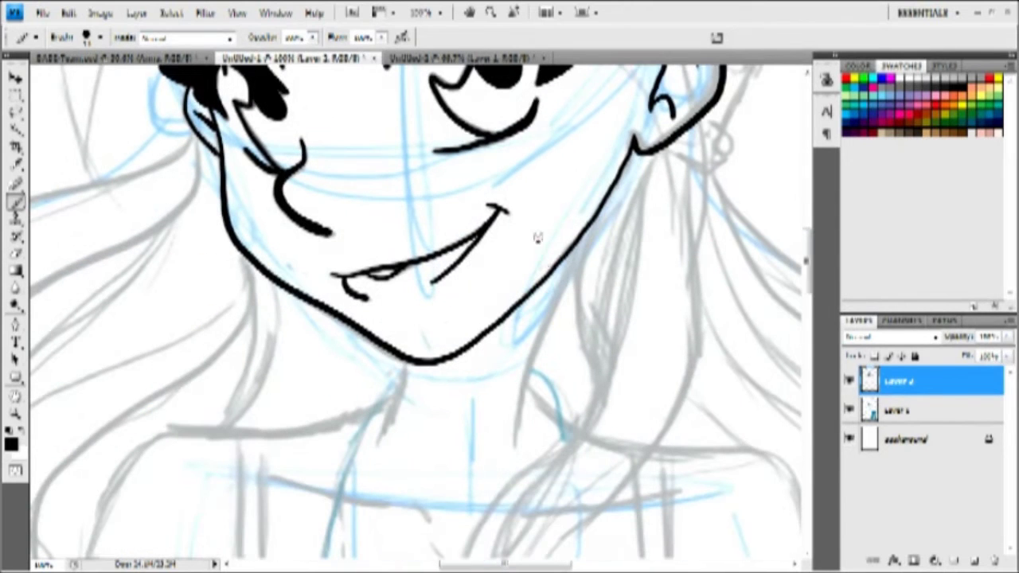
- Ink both sides of the neck and the shoulder lines running from it into the upper arms
{"action": "left_click_drag", "start_coordinate": [583, 231], "coordinate": [521, 436]}
{"action": "left_click_drag", "start_coordinate": [400, 364], "coordinate": [383, 429]}
{"action": "left_click_drag", "start_coordinate": [511, 362], "coordinate": [629, 261]}
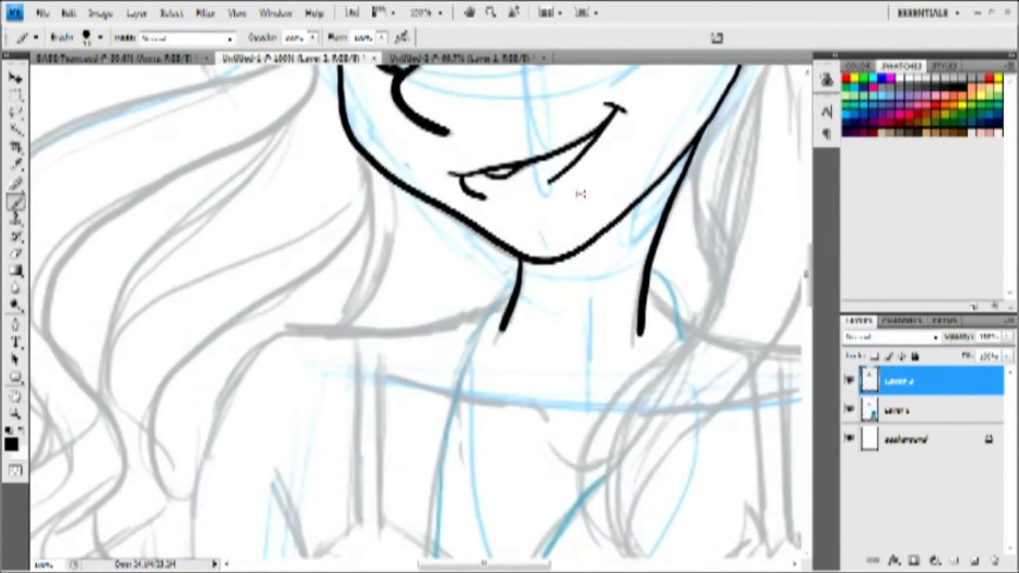
{"action": "mouse_move", "coordinate": [195, 487]}
{"action": "left_mouse_down"}
{"action": "mouse_move", "coordinate": [209, 420]}
{"action": "mouse_move", "coordinate": [241, 367]}
{"action": "mouse_move", "coordinate": [302, 336]}
{"action": "mouse_move", "coordinate": [475, 316]}
{"action": "mouse_move", "coordinate": [516, 283]}
{"action": "left_mouse_up"}
{"action": "left_click_drag", "start_coordinate": [590, 342], "coordinate": [190, 328]}
{"action": "mouse_move", "coordinate": [248, 275]}
{"action": "left_mouse_down"}
{"action": "mouse_move", "coordinate": [293, 314]}
{"action": "mouse_move", "coordinate": [394, 336]}
{"action": "mouse_move", "coordinate": [522, 400]}
{"action": "mouse_move", "coordinate": [579, 514]}
{"action": "left_mouse_up"}
- Ink the collarbones, the hollow between them, and the right armpit and chest side contour
{"action": "left_click_drag", "start_coordinate": [61, 354], "coordinate": [264, 299]}
{"action": "mouse_move", "coordinate": [193, 304]}
{"action": "left_mouse_down"}
{"action": "mouse_move", "coordinate": [279, 334]}
{"action": "mouse_move", "coordinate": [426, 362]}
{"action": "left_mouse_up"}
{"action": "left_click_drag", "start_coordinate": [432, 348], "coordinate": [565, 326]}
{"action": "left_click_drag", "start_coordinate": [697, 383], "coordinate": [354, 163]}
{"action": "left_click_drag", "start_coordinate": [382, 235], "coordinate": [489, 437]}
{"action": "mouse_move", "coordinate": [245, 189]}
{"action": "left_mouse_down"}
{"action": "mouse_move", "coordinate": [230, 227]}
{"action": "mouse_move", "coordinate": [200, 248]}
{"action": "mouse_move", "coordinate": [284, 370]}
{"action": "mouse_move", "coordinate": [292, 426]}
{"action": "mouse_move", "coordinate": [318, 438]}
{"action": "left_mouse_up"}
{"action": "left_click_drag", "start_coordinate": [309, 348], "coordinate": [559, 343]}
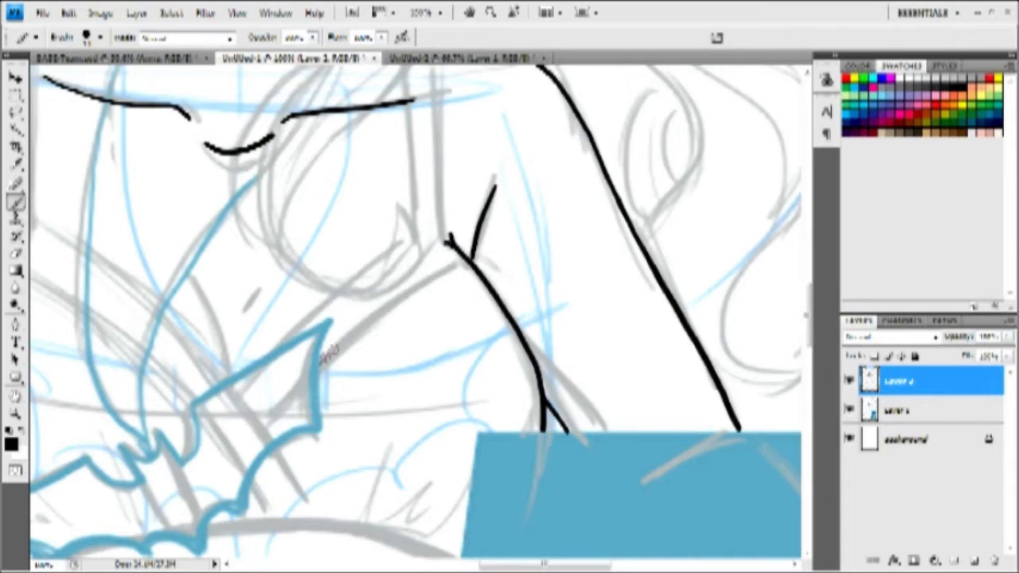
- Ink both edges of the top's right band and the outline of the bat emblem's right wing and head
{"action": "left_click_drag", "start_coordinate": [332, 347], "coordinate": [469, 259]}
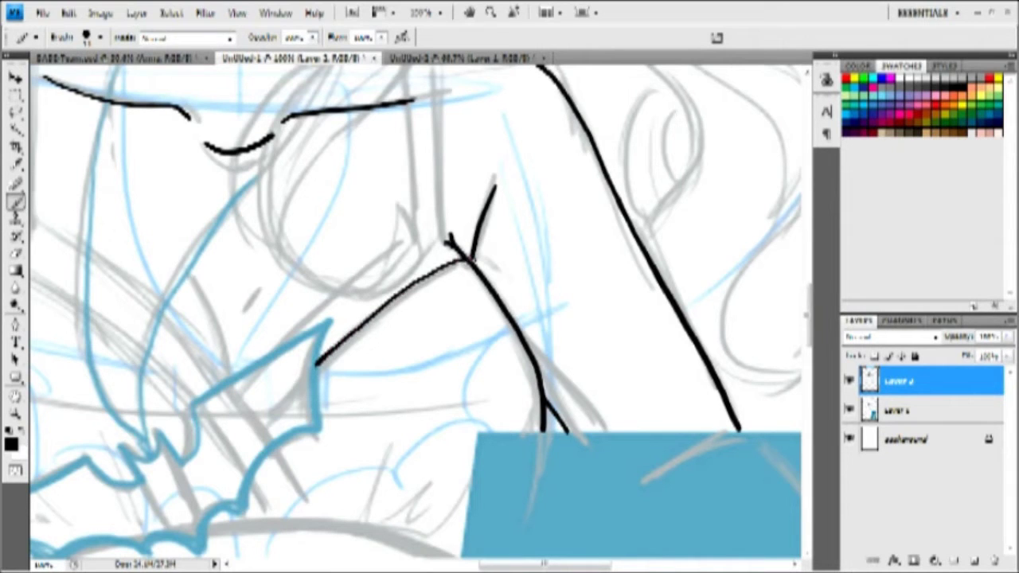
{"action": "left_click_drag", "start_coordinate": [275, 344], "coordinate": [414, 225]}
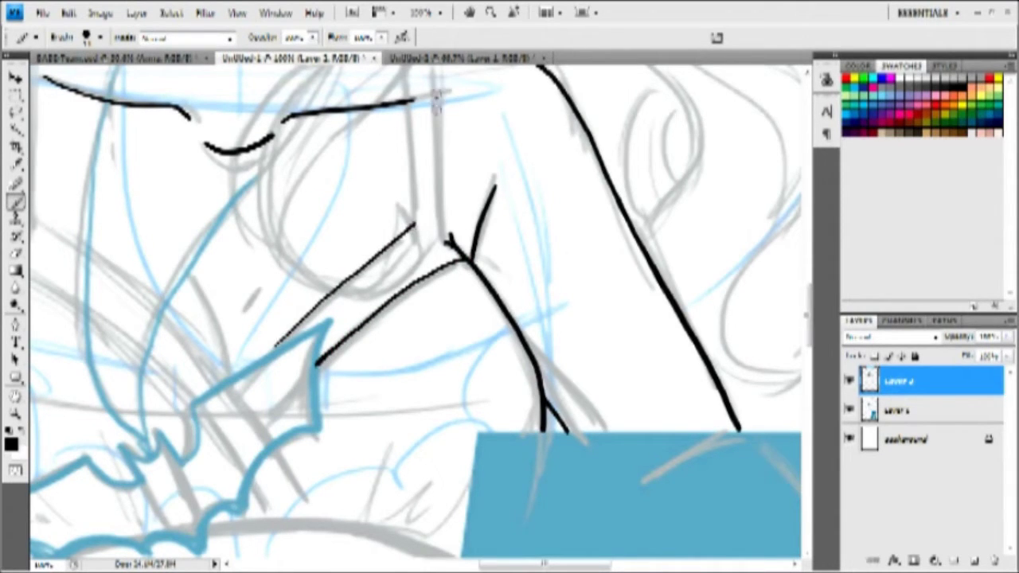
{"action": "mouse_move", "coordinate": [184, 460]}
{"action": "left_mouse_down"}
{"action": "mouse_move", "coordinate": [188, 409]}
{"action": "mouse_move", "coordinate": [263, 351]}
{"action": "left_mouse_up"}
{"action": "key", "text": "ctrl+z"}
{"action": "mouse_move", "coordinate": [191, 400]}
{"action": "left_mouse_down"}
{"action": "mouse_move", "coordinate": [322, 330]}
{"action": "mouse_move", "coordinate": [325, 434]}
{"action": "mouse_move", "coordinate": [256, 465]}
{"action": "mouse_move", "coordinate": [240, 511]}
{"action": "mouse_move", "coordinate": [195, 547]}
{"action": "left_mouse_up"}
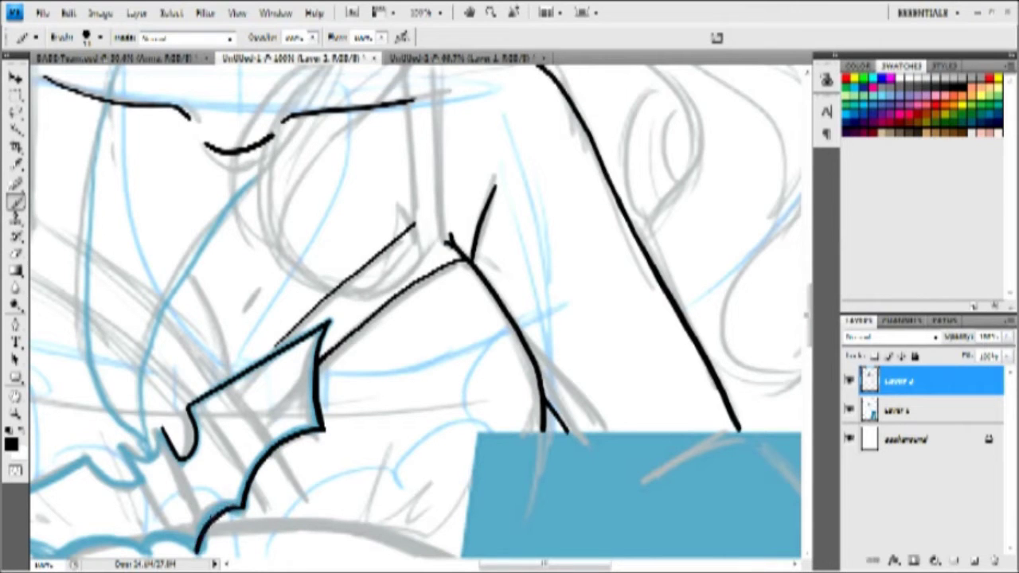
{"action": "left_click_drag", "start_coordinate": [123, 449], "coordinate": [160, 431]}
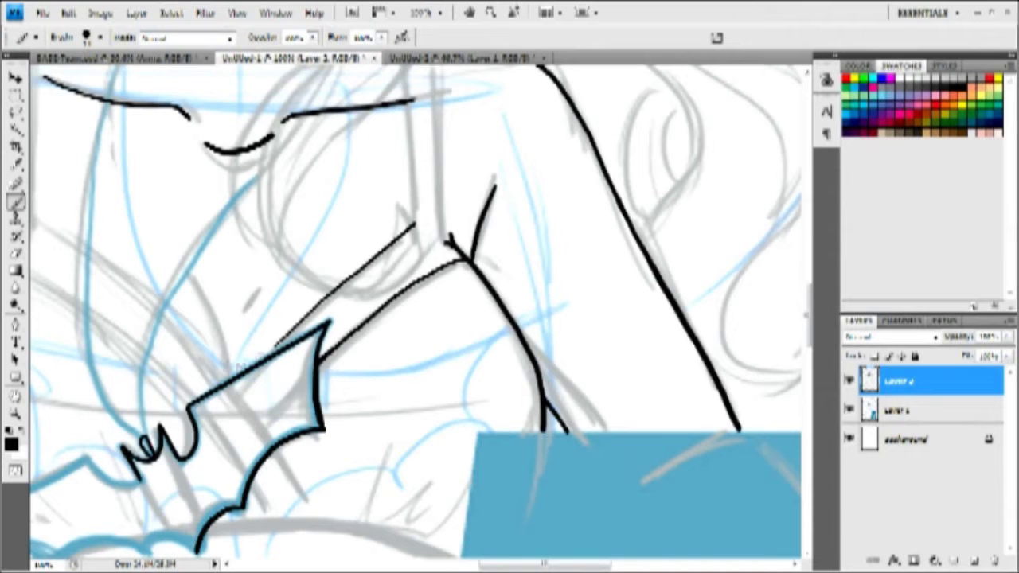
- Thicken the right band's upper edge, start the left band's edges at the emblem, and ink the cleavage lines
{"action": "left_click_drag", "start_coordinate": [254, 362], "coordinate": [414, 224]}
{"action": "left_click_drag", "start_coordinate": [165, 309], "coordinate": [229, 377]}
{"action": "left_click_drag", "start_coordinate": [146, 356], "coordinate": [193, 398]}
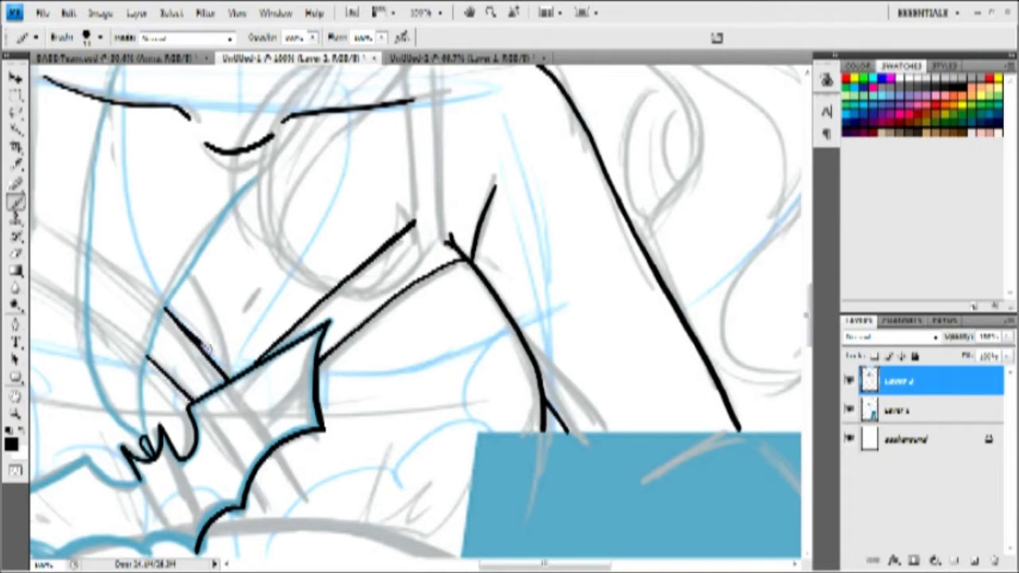
{"action": "key", "text": "e"}
{"action": "key", "text": "b"}
{"action": "left_click_drag", "start_coordinate": [163, 309], "coordinate": [183, 334]}
{"action": "left_click_drag", "start_coordinate": [191, 277], "coordinate": [231, 380]}
{"action": "left_click_drag", "start_coordinate": [267, 284], "coordinate": [247, 312]}
- Erase the stray mark at the right band's upper end and ink the left band's edges up to the strap
{"action": "left_click_drag", "start_coordinate": [402, 319], "coordinate": [514, 277]}
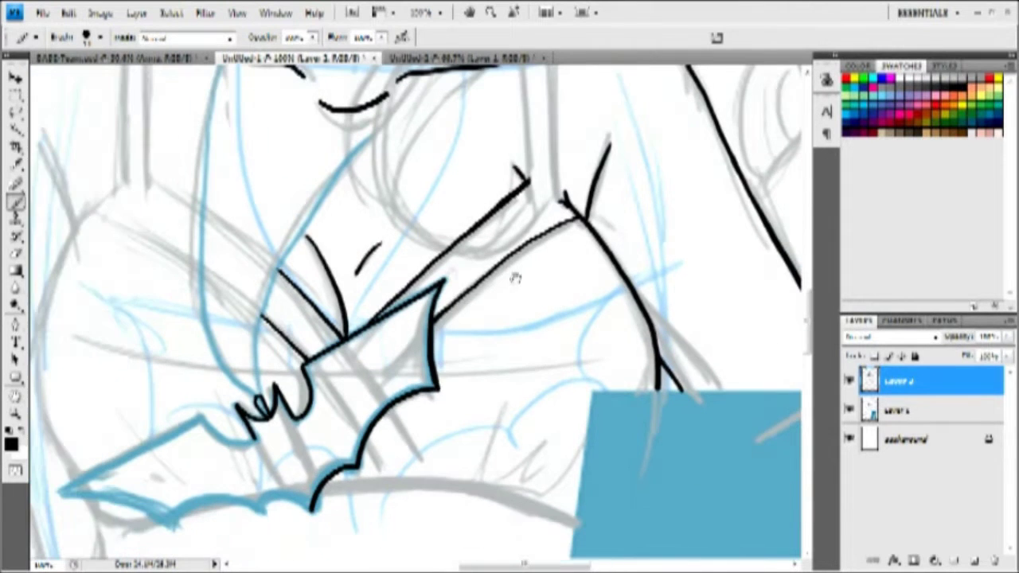
{"action": "key", "text": "e"}
{"action": "key", "text": "b"}
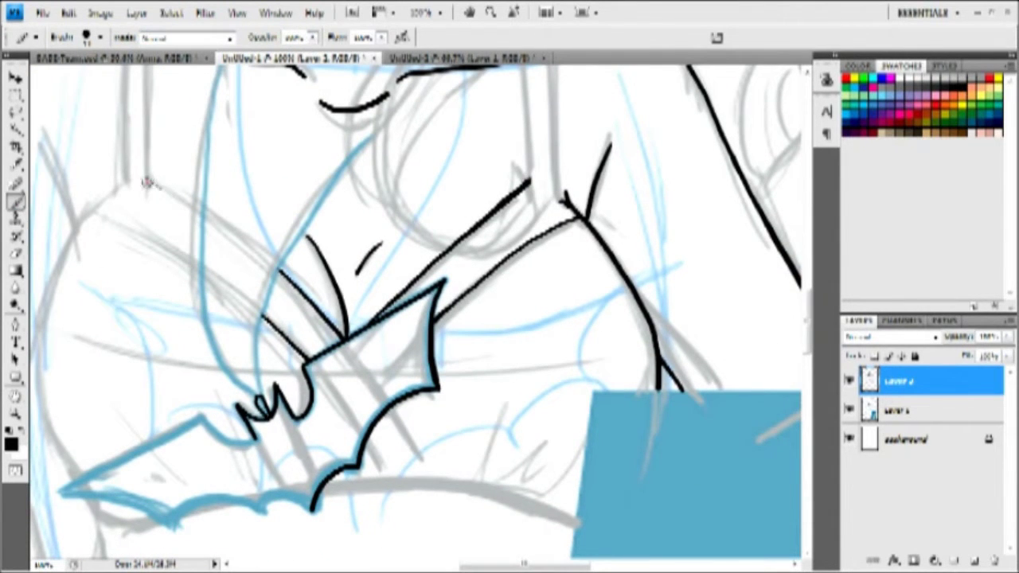
{"action": "left_click_drag", "start_coordinate": [148, 183], "coordinate": [287, 276]}
{"action": "mouse_move", "coordinate": [91, 214]}
{"action": "left_mouse_down"}
{"action": "mouse_move", "coordinate": [183, 261]}
{"action": "mouse_move", "coordinate": [304, 352]}
{"action": "left_mouse_up"}
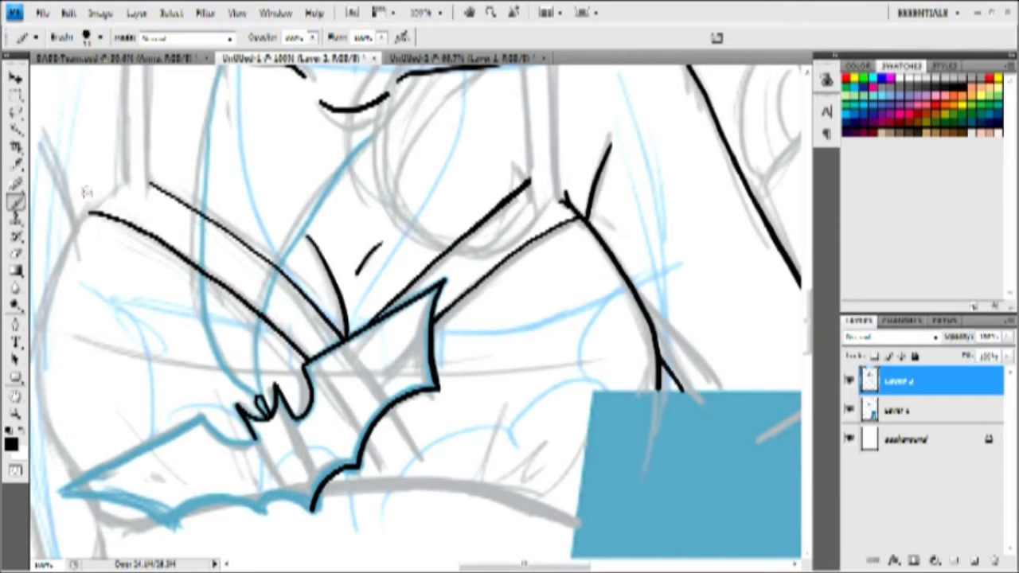
{"action": "left_click_drag", "start_coordinate": [102, 195], "coordinate": [125, 181]}
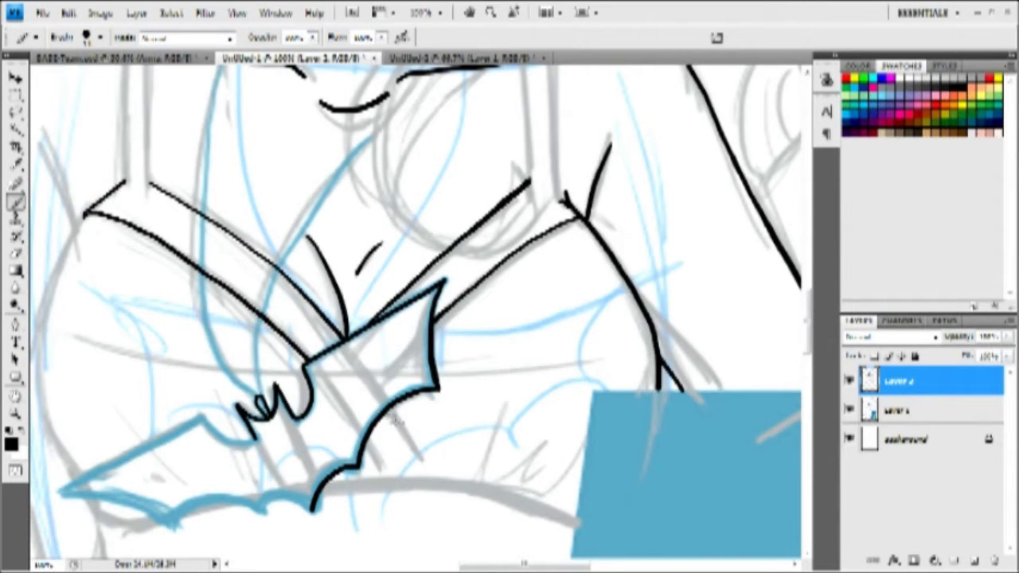
- Ink the crossing band's edges below the bat emblem and complete the outline of the emblem's left wing
{"action": "left_click_drag", "start_coordinate": [387, 411], "coordinate": [429, 477]}
{"action": "left_click_drag", "start_coordinate": [481, 419], "coordinate": [608, 300]}
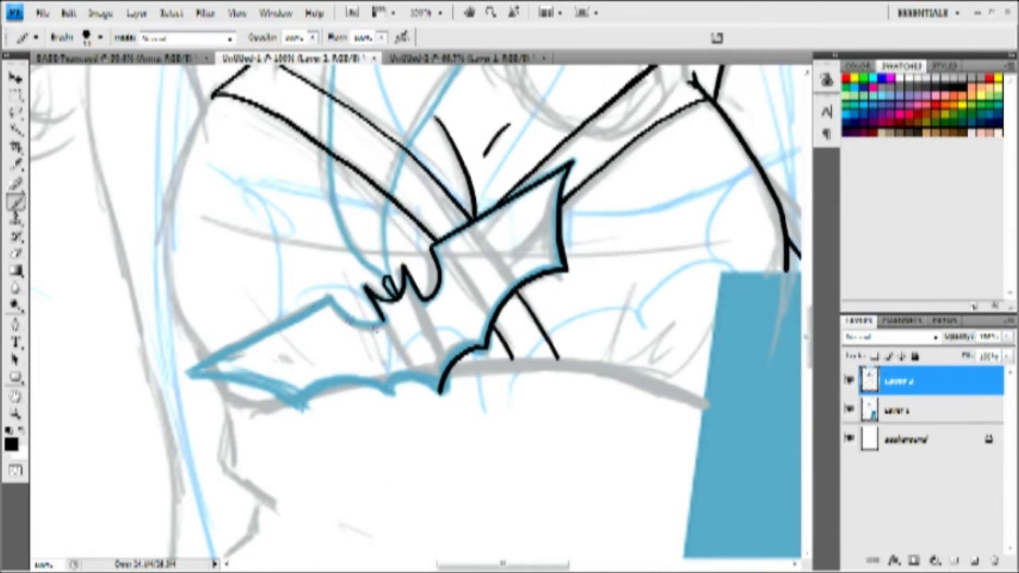
{"action": "left_click_drag", "start_coordinate": [356, 322], "coordinate": [382, 318]}
{"action": "left_click_drag", "start_coordinate": [185, 370], "coordinate": [310, 309]}
{"action": "mouse_move", "coordinate": [188, 371]}
{"action": "left_mouse_down"}
{"action": "mouse_move", "coordinate": [310, 412]}
{"action": "mouse_move", "coordinate": [325, 383]}
{"action": "mouse_move", "coordinate": [440, 388]}
{"action": "left_mouse_up"}
- Ink the outer curve of the left cup and both edges of the underbust band beneath the emblem
{"action": "left_click_drag", "start_coordinate": [221, 80], "coordinate": [163, 197]}
{"action": "key", "text": "ctrl+z"}
{"action": "mouse_move", "coordinate": [194, 123]}
{"action": "left_mouse_down"}
{"action": "mouse_move", "coordinate": [163, 209]}
{"action": "mouse_move", "coordinate": [173, 308]}
{"action": "mouse_move", "coordinate": [226, 398]}
{"action": "mouse_move", "coordinate": [299, 406]}
{"action": "mouse_move", "coordinate": [362, 389]}
{"action": "left_mouse_up"}
{"action": "mouse_move", "coordinate": [448, 379]}
{"action": "left_mouse_down"}
{"action": "mouse_move", "coordinate": [557, 367]}
{"action": "mouse_move", "coordinate": [705, 406]}
{"action": "left_mouse_up"}
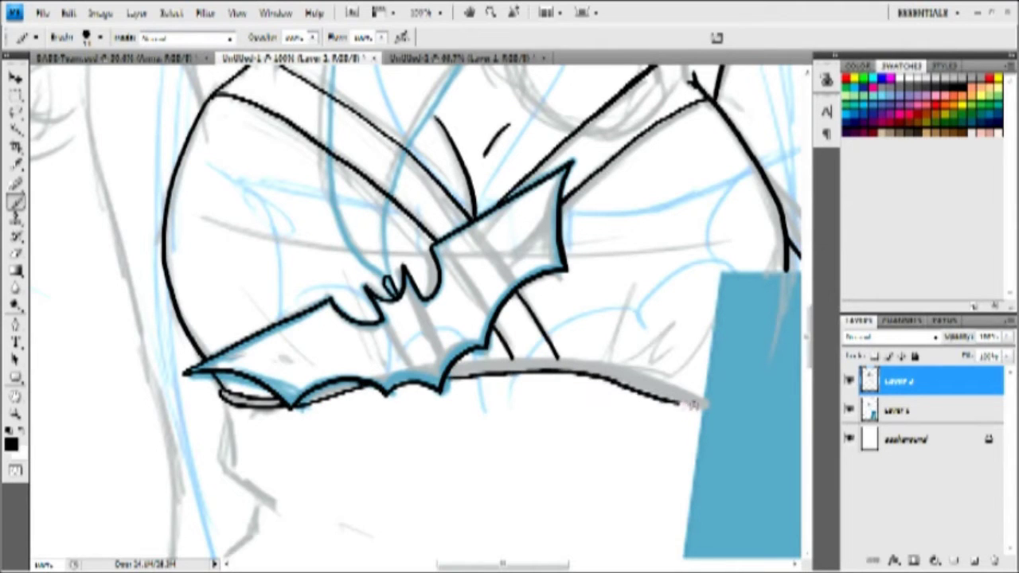
{"action": "key", "text": "ctrl+z"}
{"action": "mouse_move", "coordinate": [450, 375]}
{"action": "left_mouse_down"}
{"action": "mouse_move", "coordinate": [643, 380]}
{"action": "mouse_move", "coordinate": [705, 407]}
{"action": "mouse_move", "coordinate": [489, 360]}
{"action": "mouse_move", "coordinate": [701, 391]}
{"action": "left_mouse_up"}
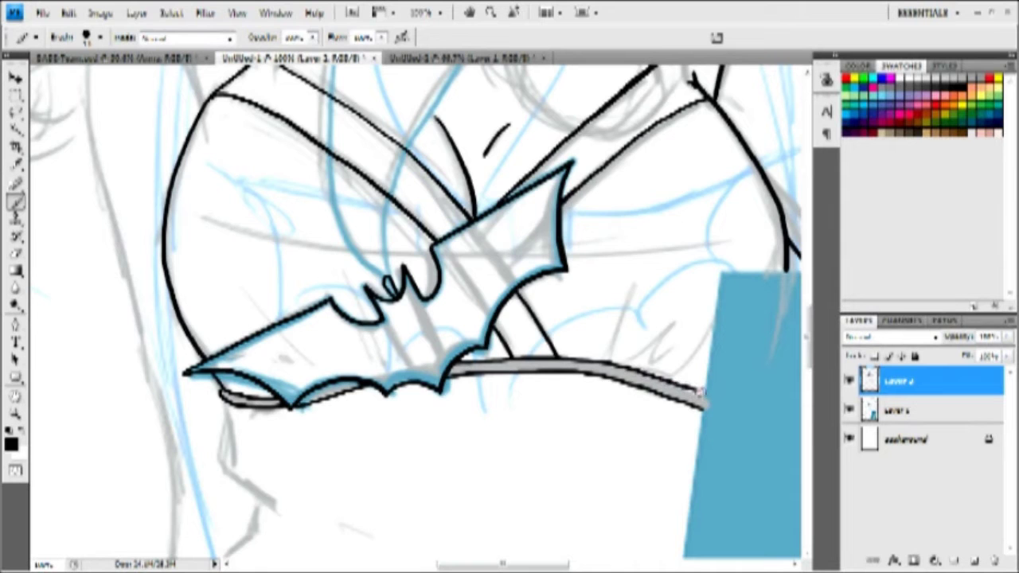
- Ink the torso's left contour with its waist folds, and continue around the hip along the bottom curve
{"action": "mouse_move", "coordinate": [531, 394]}
{"action": "left_mouse_down"}
{"action": "mouse_move", "coordinate": [520, 148]}
{"action": "mouse_move", "coordinate": [509, 138]}
{"action": "left_mouse_up"}
{"action": "left_click_drag", "start_coordinate": [208, 156], "coordinate": [218, 416]}
{"action": "left_click_drag", "start_coordinate": [243, 246], "coordinate": [305, 302]}
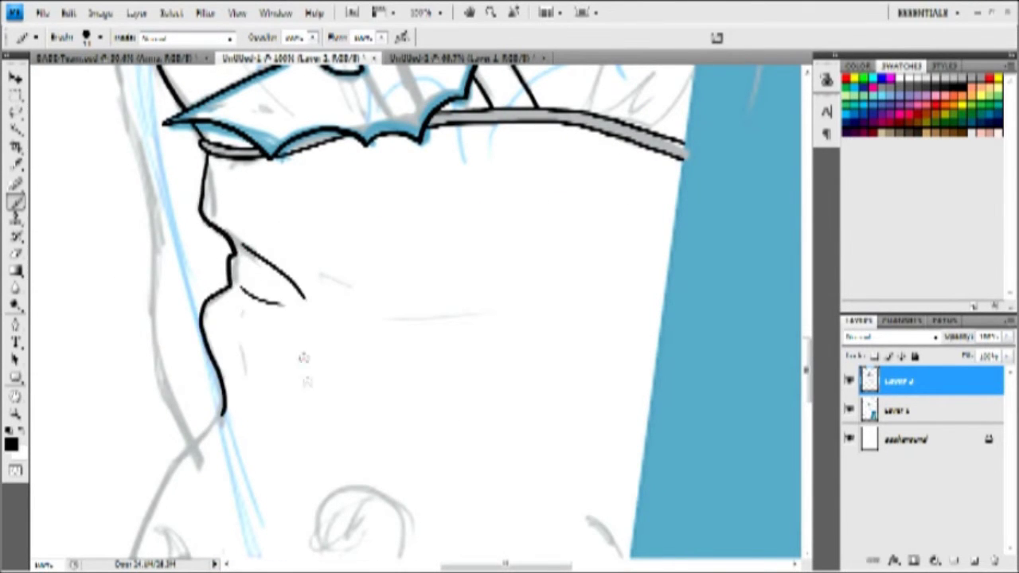
{"action": "left_click_drag", "start_coordinate": [366, 401], "coordinate": [453, 221]}
{"action": "mouse_move", "coordinate": [277, 72]}
{"action": "left_mouse_down"}
{"action": "mouse_move", "coordinate": [280, 112]}
{"action": "mouse_move", "coordinate": [177, 295]}
{"action": "mouse_move", "coordinate": [168, 451]}
{"action": "mouse_move", "coordinate": [397, 536]}
{"action": "mouse_move", "coordinate": [651, 530]}
{"action": "left_mouse_up"}
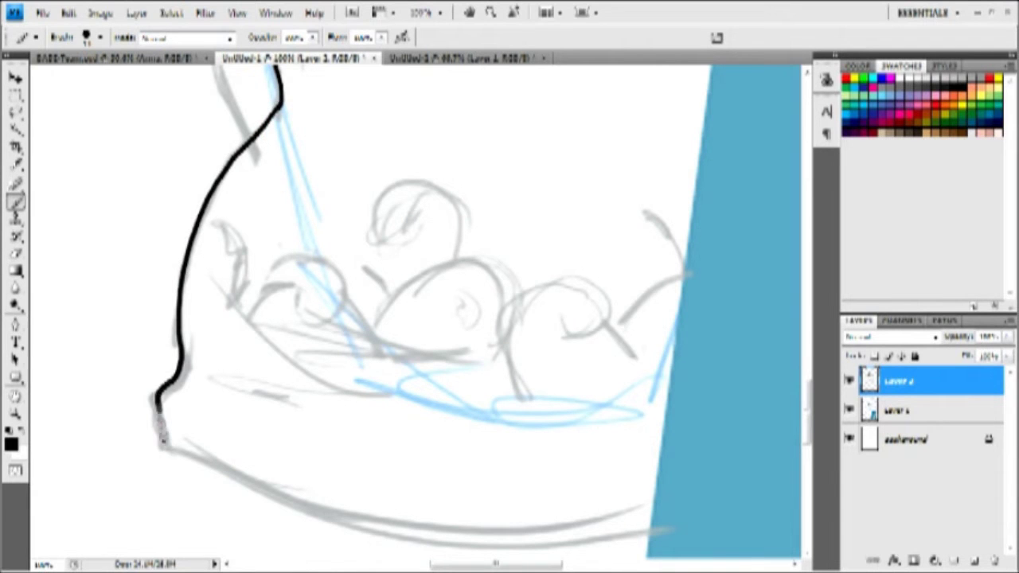
{"action": "left_click_drag", "start_coordinate": [365, 252], "coordinate": [363, 258]}
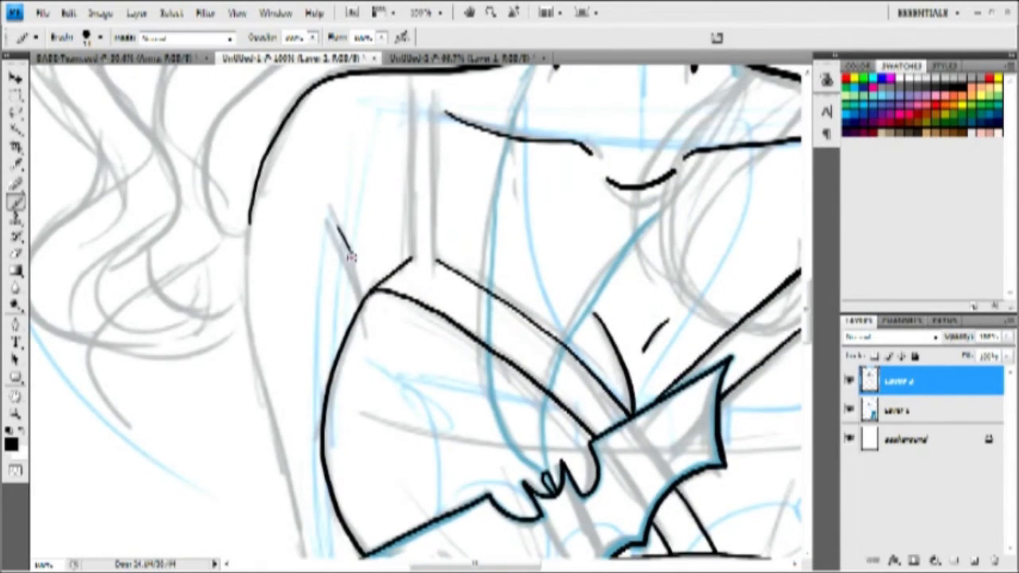
- Ink the left armpit crease and the edges of both shoulder straps
{"action": "left_click_drag", "start_coordinate": [350, 257], "coordinate": [371, 292]}
{"action": "mouse_move", "coordinate": [408, 90]}
{"action": "left_mouse_down"}
{"action": "mouse_move", "coordinate": [408, 254]}
{"action": "mouse_move", "coordinate": [435, 211]}
{"action": "mouse_move", "coordinate": [436, 72]}
{"action": "left_mouse_up"}
{"action": "key", "text": "ctrl+z"}
{"action": "mouse_move", "coordinate": [411, 258]}
{"action": "left_mouse_down"}
{"action": "mouse_move", "coordinate": [405, 72]}
{"action": "mouse_move", "coordinate": [358, 197]}
{"action": "left_mouse_up"}
{"action": "scroll", "coordinate": [358, 196], "scroll_direction": "right", "scroll_amount": 5}
{"action": "left_click_drag", "start_coordinate": [522, 177], "coordinate": [537, 355]}
{"action": "left_click_drag", "start_coordinate": [553, 176], "coordinate": [571, 374]}
- Redraw the right cup's upper edge to meet the strap's lower end, and erase the collarbone end overlapping the strap
{"action": "key", "text": "e"}
{"action": "mouse_move", "coordinate": [523, 377]}
{"action": "left_mouse_down"}
{"action": "mouse_move", "coordinate": [538, 362]}
{"action": "mouse_move", "coordinate": [475, 412]}
{"action": "left_mouse_up"}
{"action": "key", "text": "b"}
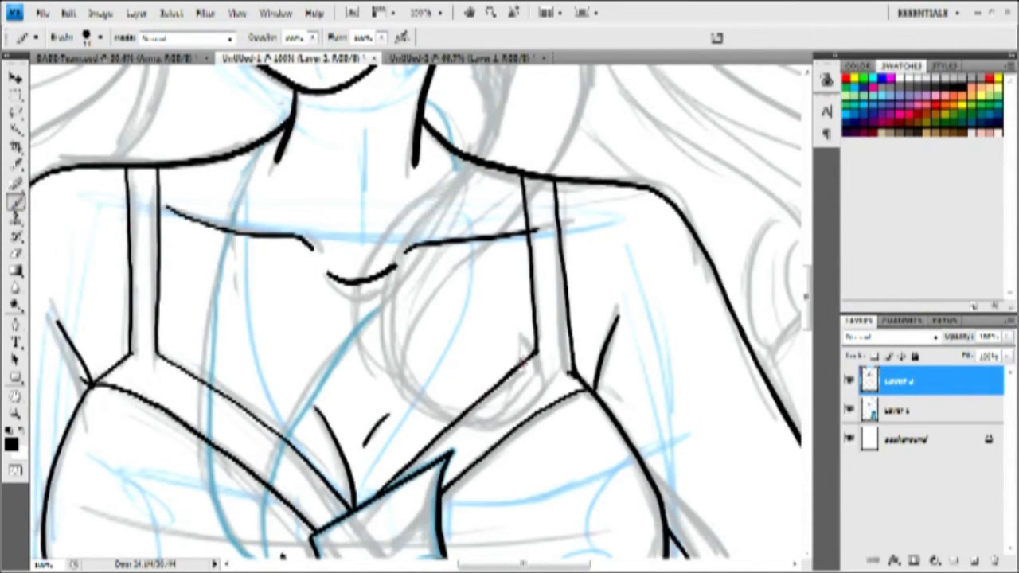
{"action": "key", "text": "e"}
{"action": "left_click_drag", "start_coordinate": [426, 446], "coordinate": [533, 350]}
{"action": "key", "text": "b"}
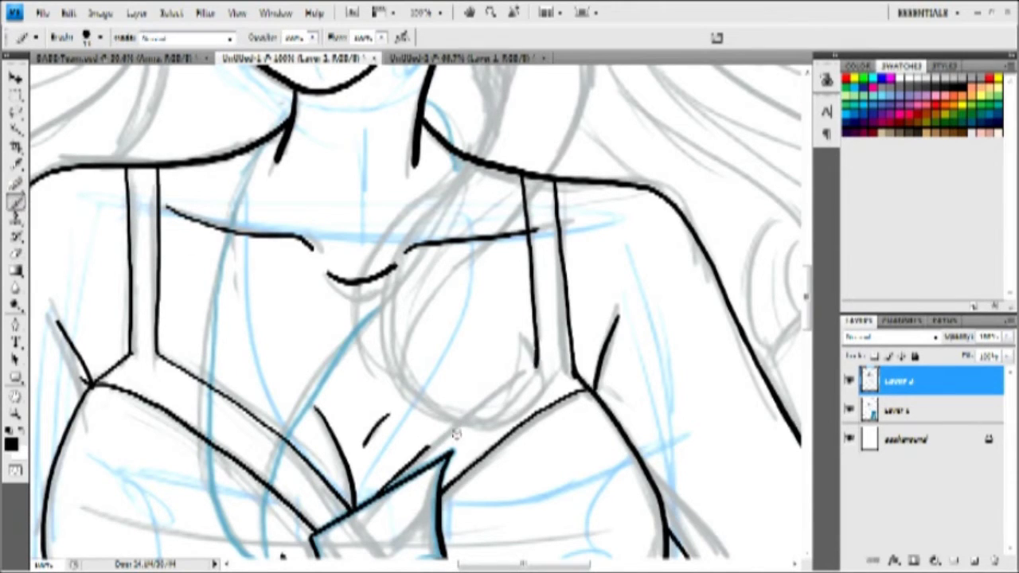
{"action": "left_click_drag", "start_coordinate": [430, 445], "coordinate": [534, 363]}
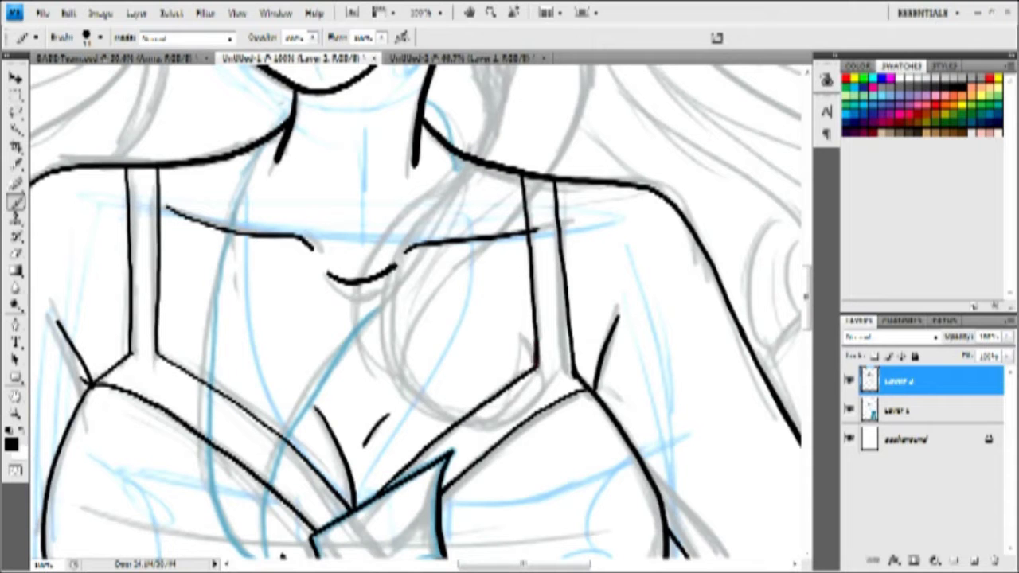
{"action": "key", "text": "e"}
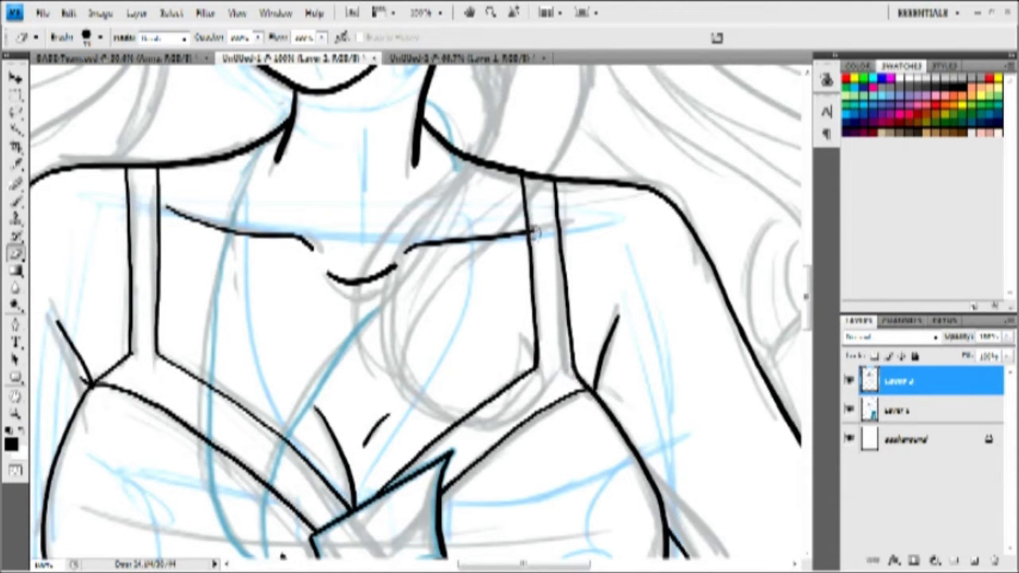
- Ink the two short body lines showing through the openings of the blue letter A
{"action": "left_click_drag", "start_coordinate": [617, 549], "coordinate": [538, 239]}
{"action": "mouse_move", "coordinate": [230, 541]}
{"action": "left_mouse_down"}
{"action": "mouse_move", "coordinate": [259, 252]}
{"action": "mouse_move", "coordinate": [71, 241]}
{"action": "left_mouse_up"}
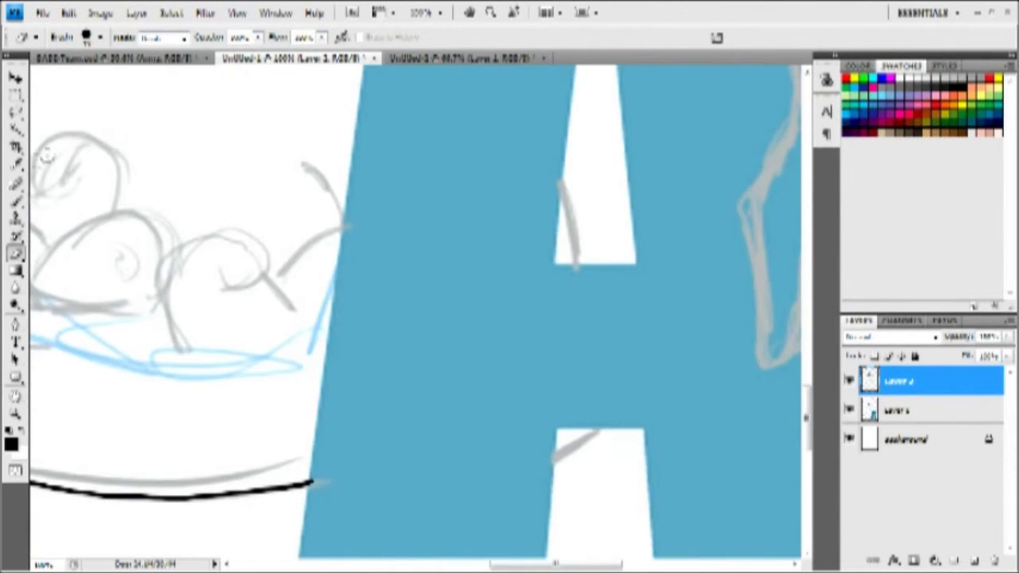
{"action": "key", "text": "b"}
{"action": "left_click_drag", "start_coordinate": [562, 191], "coordinate": [577, 266]}
{"action": "left_click_drag", "start_coordinate": [554, 460], "coordinate": [599, 425]}
{"action": "left_click_drag", "start_coordinate": [633, 226], "coordinate": [346, 327]}
- Ink the right arm's outer contour down past the wrist and around the outermost fingertip
{"action": "mouse_move", "coordinate": [506, 151]}
{"action": "left_mouse_down"}
{"action": "mouse_move", "coordinate": [475, 413]}
{"action": "mouse_move", "coordinate": [441, 494]}
{"action": "left_mouse_up"}
{"action": "mouse_move", "coordinate": [412, 257]}
{"action": "left_mouse_down"}
{"action": "mouse_move", "coordinate": [412, 133]}
{"action": "mouse_move", "coordinate": [479, 231]}
{"action": "mouse_move", "coordinate": [523, 487]}
{"action": "left_mouse_up"}
{"action": "scroll", "coordinate": [494, 239], "scroll_direction": "down", "scroll_amount": 5}
{"action": "mouse_move", "coordinate": [480, 265]}
{"action": "left_mouse_down"}
{"action": "mouse_move", "coordinate": [516, 367]}
{"action": "mouse_move", "coordinate": [517, 425]}
{"action": "mouse_move", "coordinate": [499, 487]}
{"action": "mouse_move", "coordinate": [506, 546]}
{"action": "left_mouse_up"}
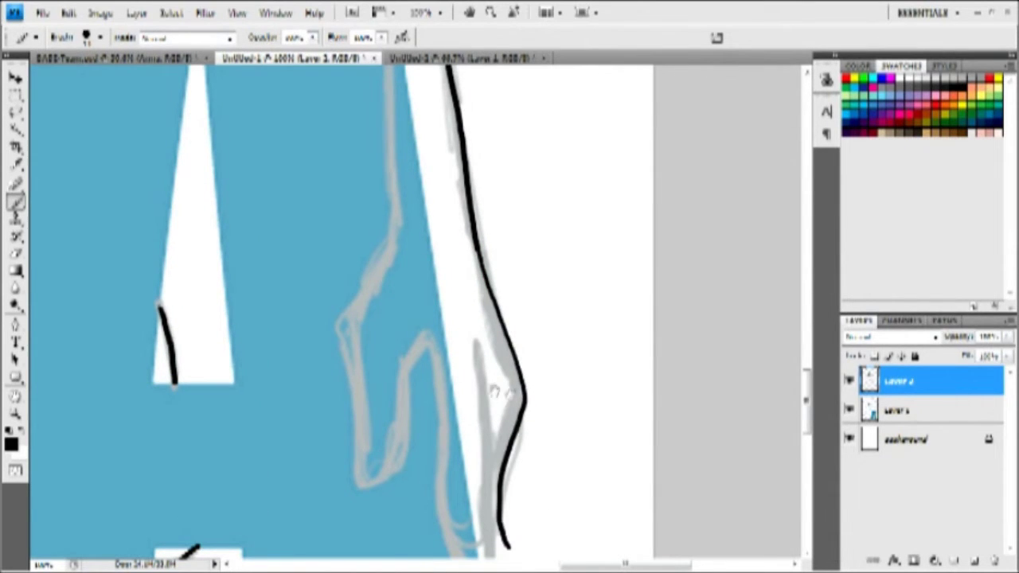
{"action": "scroll", "coordinate": [495, 390], "scroll_direction": "down", "scroll_amount": 5}
{"action": "left_click_drag", "start_coordinate": [507, 396], "coordinate": [480, 430]}
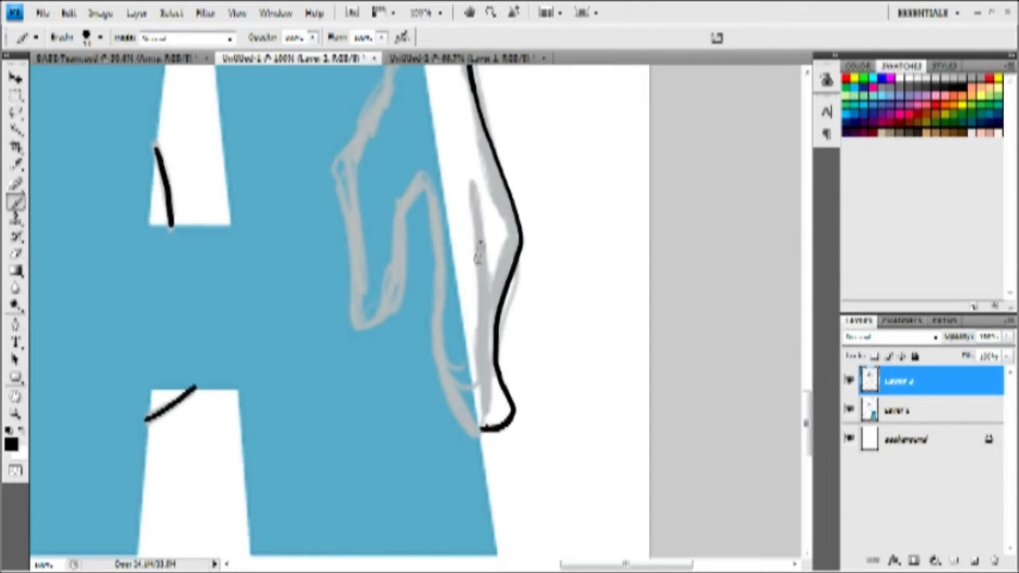
- Ink the right hand's remaining finger lines and the thumb contour
{"action": "mouse_move", "coordinate": [478, 222]}
{"action": "left_mouse_down"}
{"action": "mouse_move", "coordinate": [490, 289]}
{"action": "mouse_move", "coordinate": [480, 432]}
{"action": "left_mouse_up"}
{"action": "mouse_move", "coordinate": [422, 189]}
{"action": "left_mouse_down"}
{"action": "mouse_move", "coordinate": [444, 371]}
{"action": "mouse_move", "coordinate": [477, 432]}
{"action": "left_mouse_up"}
{"action": "left_click_drag", "start_coordinate": [423, 186], "coordinate": [348, 320]}
{"action": "mouse_move", "coordinate": [373, 86]}
{"action": "left_mouse_down"}
{"action": "mouse_move", "coordinate": [331, 169]}
{"action": "mouse_move", "coordinate": [344, 296]}
{"action": "left_mouse_up"}
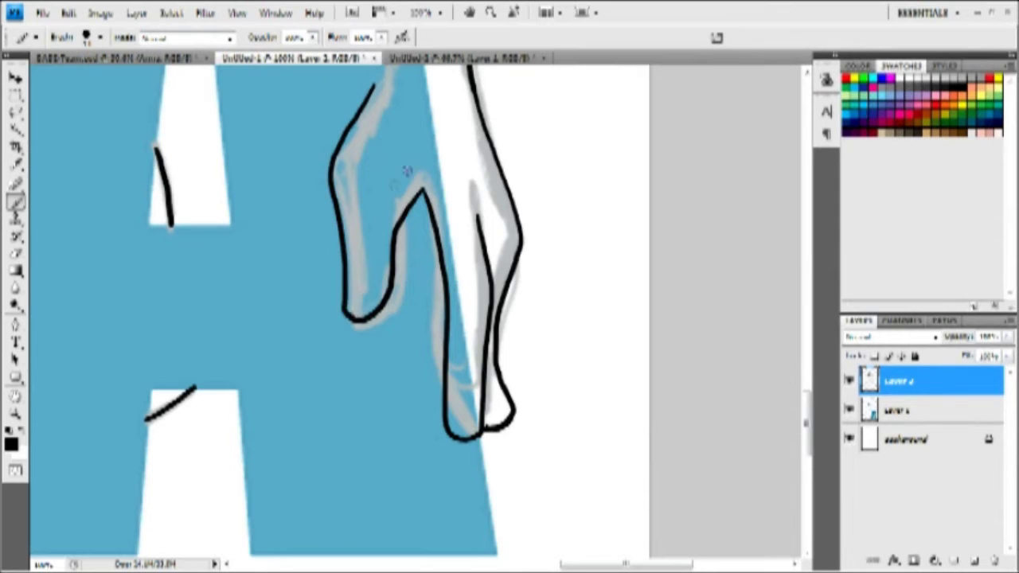
- Erase the upper part of the thumb's outer line and re-ink the inner arm contour continuously from the forearm to the thumb
{"action": "left_click_drag", "start_coordinate": [396, 140], "coordinate": [353, 301]}
{"action": "key", "text": "e"}
{"action": "mouse_move", "coordinate": [300, 412]}
{"action": "left_mouse_down"}
{"action": "mouse_move", "coordinate": [285, 313]}
{"action": "mouse_move", "coordinate": [331, 248]}
{"action": "left_mouse_up"}
{"action": "key", "text": "b"}
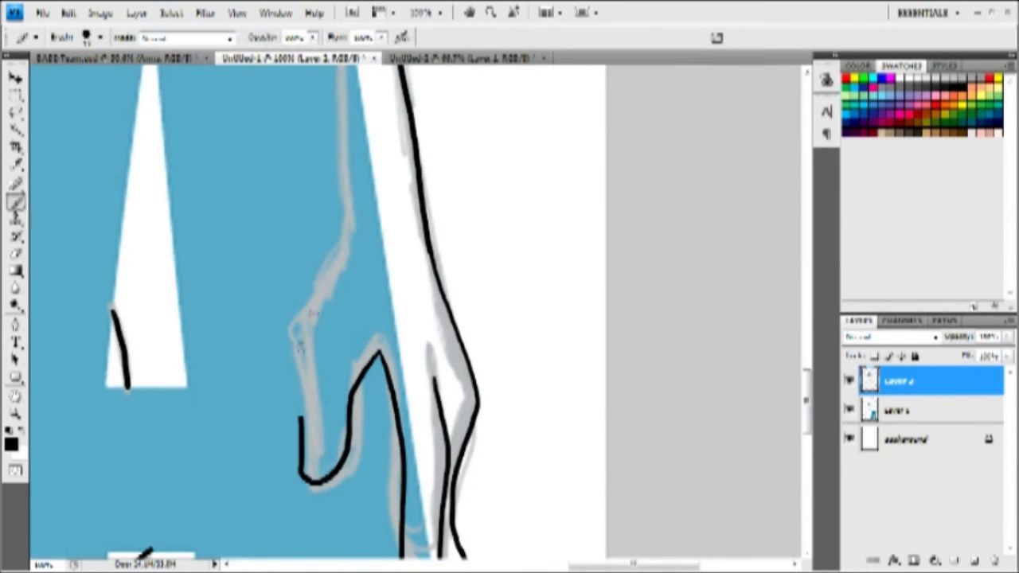
{"action": "mouse_move", "coordinate": [337, 97]}
{"action": "left_mouse_down"}
{"action": "mouse_move", "coordinate": [346, 207]}
{"action": "mouse_move", "coordinate": [329, 271]}
{"action": "mouse_move", "coordinate": [302, 320]}
{"action": "mouse_move", "coordinate": [296, 406]}
{"action": "left_mouse_up"}
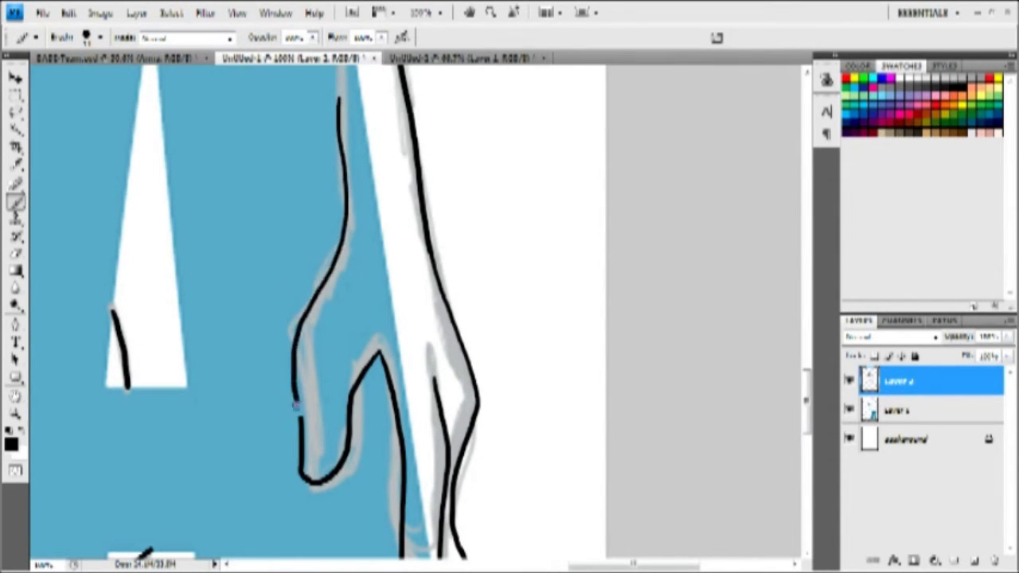
{"action": "scroll", "coordinate": [325, 363], "scroll_direction": "up", "scroll_amount": 5}
{"action": "left_click_drag", "start_coordinate": [337, 191], "coordinate": [343, 366]}
{"action": "left_click_drag", "start_coordinate": [428, 406], "coordinate": [325, 133]}
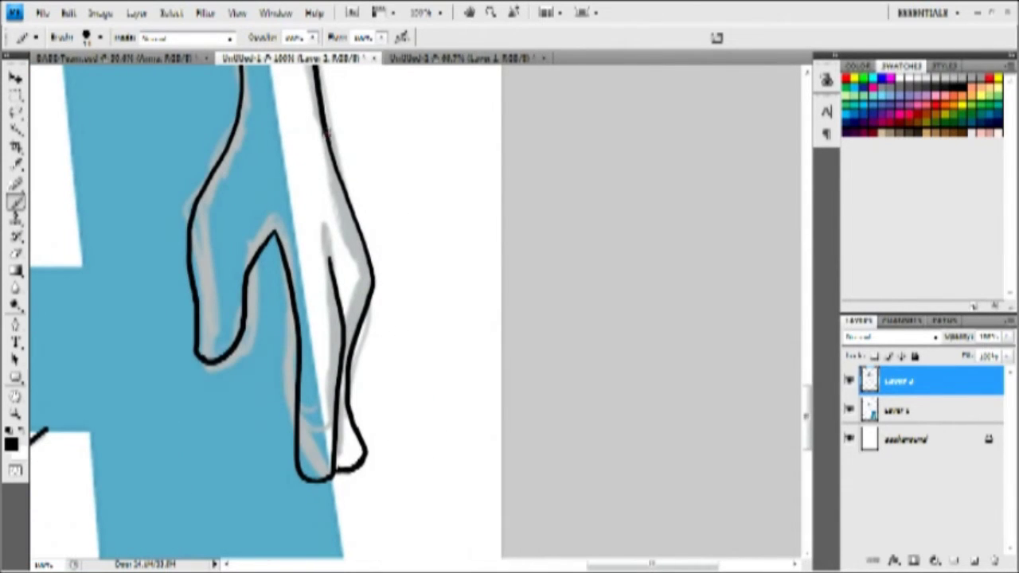
- Erase the outermost fingertip of the right hand, redraw it narrower and straighter, and add a short finger line on its outer side
{"action": "key", "text": "e"}
{"action": "mouse_move", "coordinate": [354, 368]}
{"action": "left_mouse_down"}
{"action": "mouse_move", "coordinate": [345, 409]}
{"action": "mouse_move", "coordinate": [366, 458]}
{"action": "left_mouse_up"}
{"action": "key", "text": "b"}
{"action": "left_click_drag", "start_coordinate": [347, 411], "coordinate": [336, 474]}
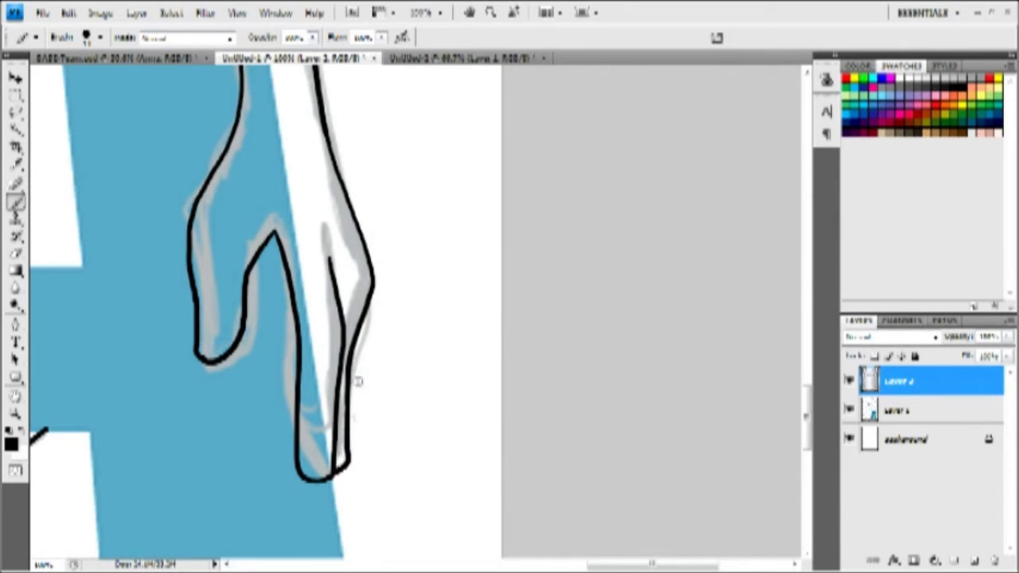
{"action": "left_click_drag", "start_coordinate": [366, 345], "coordinate": [350, 400]}
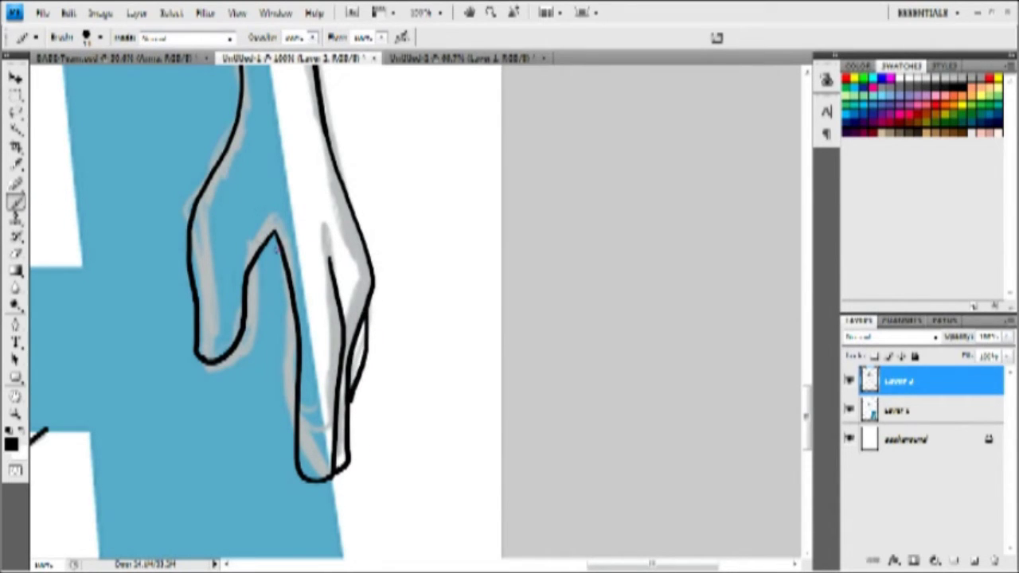
- Erase and redraw the outer side of the right hand's thumb and the curve between thumb and fingers
{"action": "key", "text": "e"}
{"action": "left_click_drag", "start_coordinate": [245, 275], "coordinate": [273, 229]}
{"action": "mouse_move", "coordinate": [237, 126]}
{"action": "left_mouse_down"}
{"action": "mouse_move", "coordinate": [191, 286]}
{"action": "mouse_move", "coordinate": [196, 314]}
{"action": "mouse_move", "coordinate": [238, 129]}
{"action": "mouse_move", "coordinate": [200, 174]}
{"action": "mouse_move", "coordinate": [196, 322]}
{"action": "left_mouse_up"}
{"action": "key", "text": "b"}
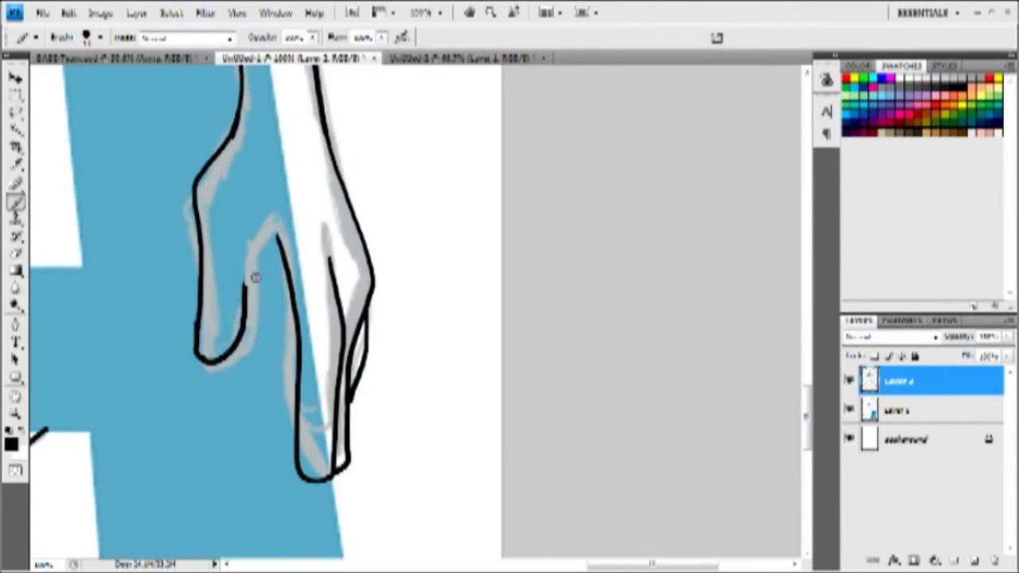
{"action": "key", "text": "e"}
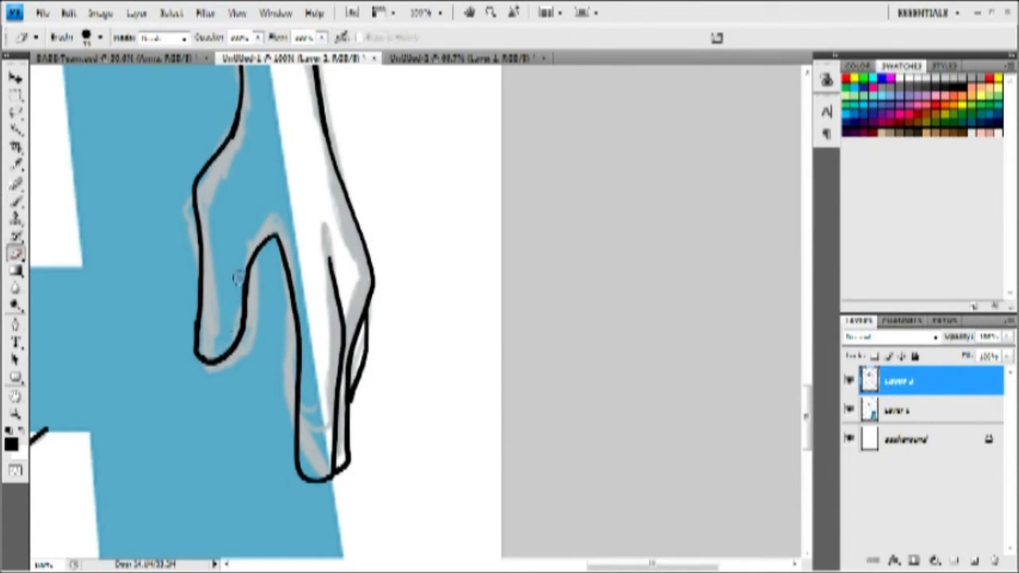
{"action": "key", "text": "b"}
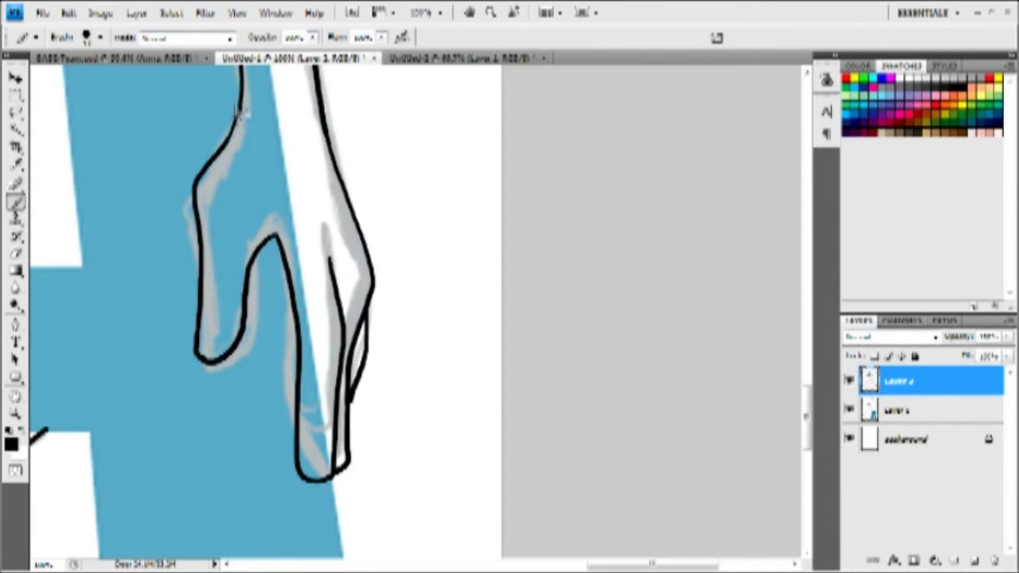
- Ink the left arm's outer contour from the shoulder down alongside the bra cup
{"action": "mouse_move", "coordinate": [238, 221]}
{"action": "left_mouse_down"}
{"action": "mouse_move", "coordinate": [387, 420]}
{"action": "mouse_move", "coordinate": [446, 474]}
{"action": "left_mouse_up"}
{"action": "mouse_move", "coordinate": [71, 358]}
{"action": "left_mouse_down"}
{"action": "mouse_move", "coordinate": [484, 316]}
{"action": "mouse_move", "coordinate": [557, 298]}
{"action": "left_mouse_up"}
{"action": "mouse_move", "coordinate": [143, 103]}
{"action": "left_mouse_down"}
{"action": "mouse_move", "coordinate": [446, 295]}
{"action": "mouse_move", "coordinate": [506, 380]}
{"action": "left_mouse_up"}
{"action": "left_click_drag", "start_coordinate": [367, 162], "coordinate": [366, 237]}
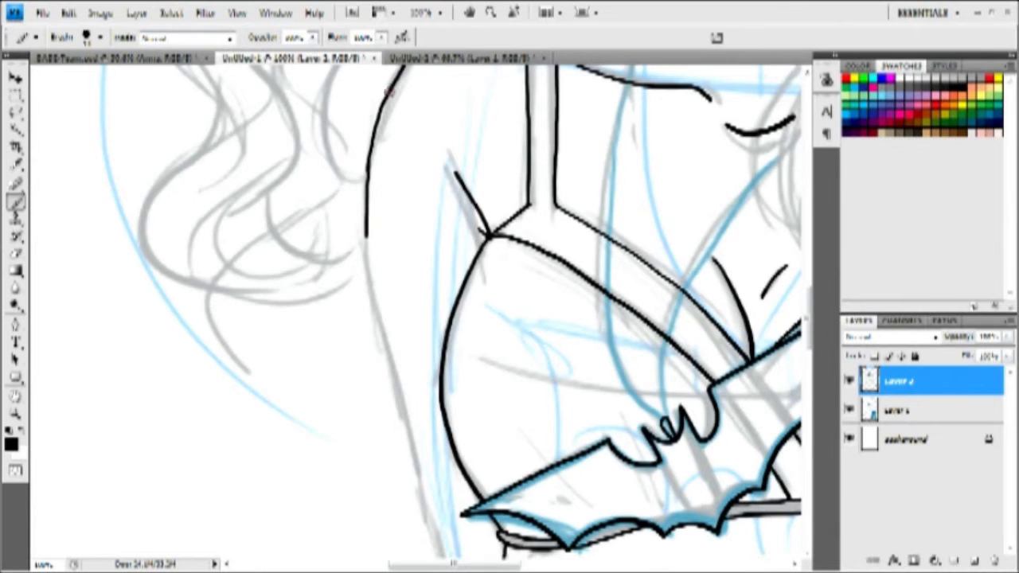
{"action": "mouse_move", "coordinate": [363, 182]}
{"action": "left_mouse_down"}
{"action": "mouse_move", "coordinate": [381, 335]}
{"action": "mouse_move", "coordinate": [428, 527]}
{"action": "mouse_move", "coordinate": [381, 135]}
{"action": "mouse_move", "coordinate": [397, 195]}
{"action": "mouse_move", "coordinate": [401, 336]}
{"action": "mouse_move", "coordinate": [434, 442]}
{"action": "left_mouse_up"}
{"action": "left_click_drag", "start_coordinate": [473, 236], "coordinate": [402, 525]}
- Ink both strands of the beaded necklace from the knot between the cups up to each side of the neck
{"action": "left_click_drag", "start_coordinate": [452, 87], "coordinate": [299, 332]}
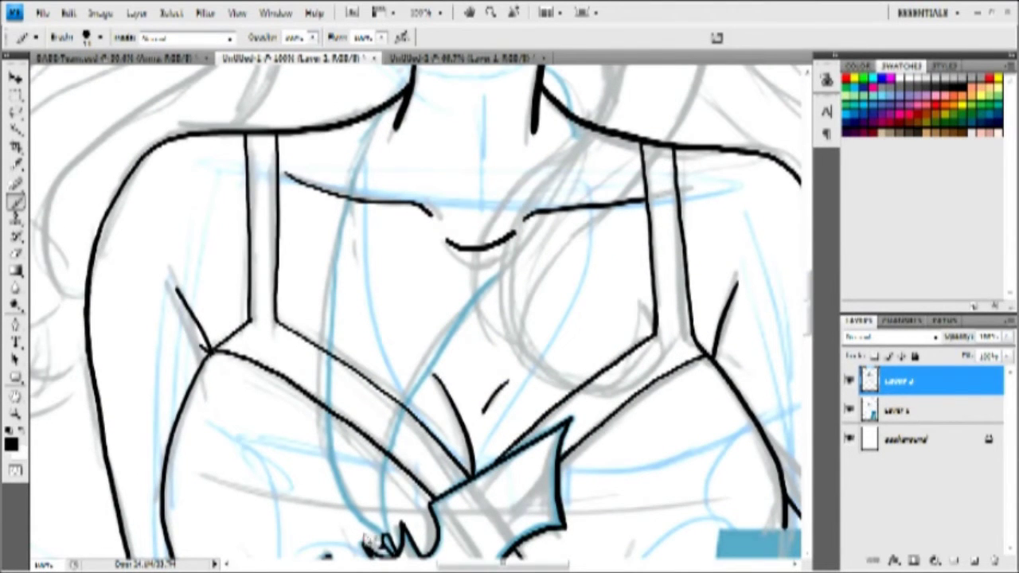
{"action": "left_click_drag", "start_coordinate": [388, 536], "coordinate": [390, 518]}
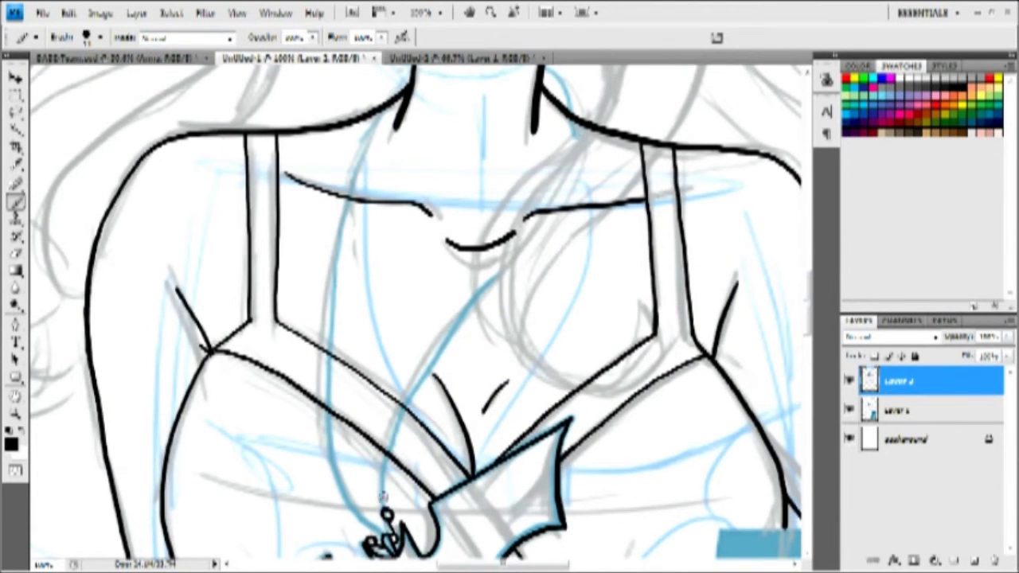
{"action": "mouse_move", "coordinate": [388, 483]}
{"action": "left_mouse_down"}
{"action": "mouse_move", "coordinate": [385, 460]}
{"action": "mouse_move", "coordinate": [435, 360]}
{"action": "left_mouse_up"}
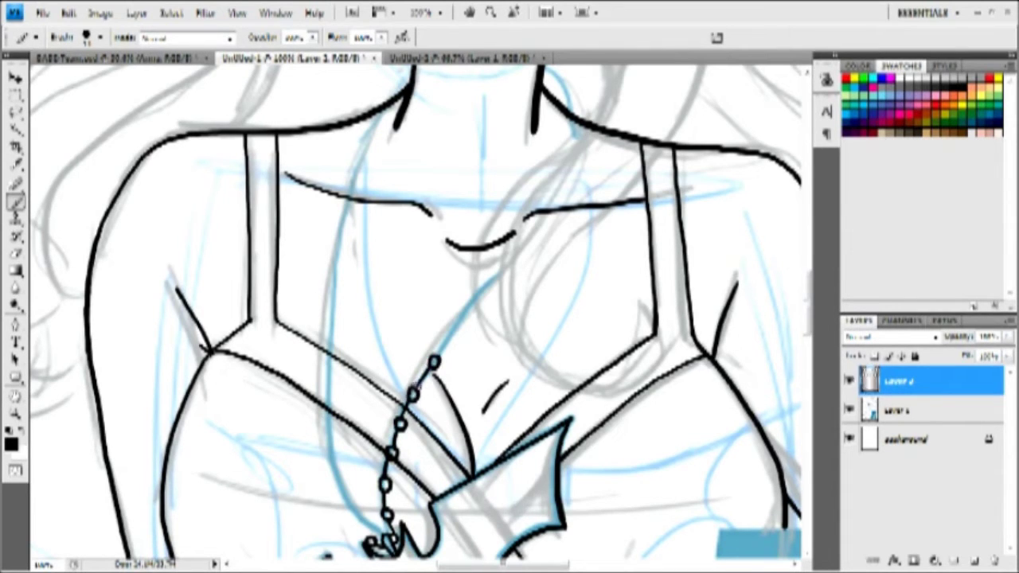
{"action": "left_click_drag", "start_coordinate": [351, 514], "coordinate": [338, 470]}
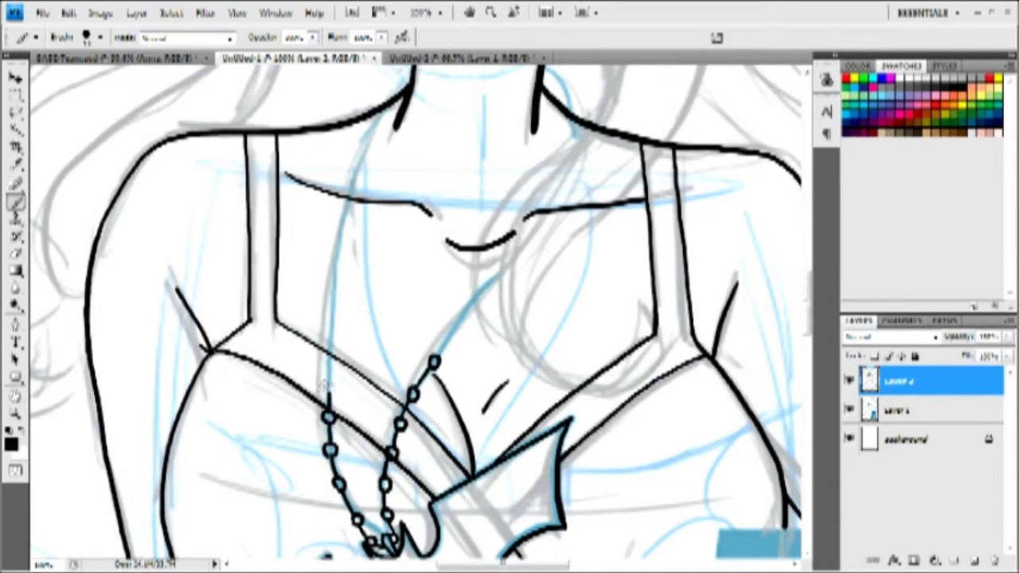
{"action": "left_click_drag", "start_coordinate": [326, 368], "coordinate": [330, 303]}
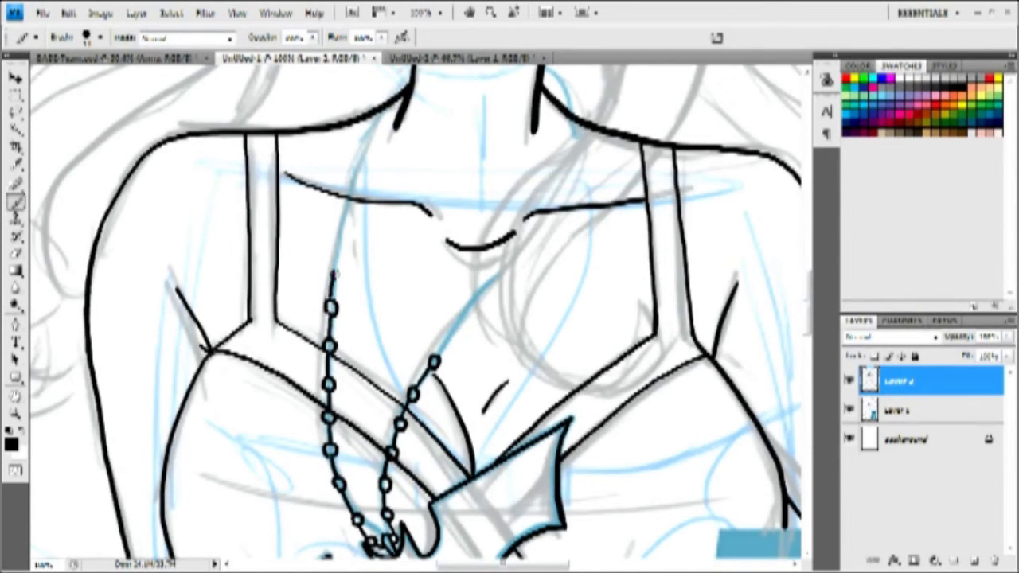
{"action": "mouse_move", "coordinate": [339, 227]}
{"action": "left_mouse_down"}
{"action": "mouse_move", "coordinate": [374, 119]}
{"action": "mouse_move", "coordinate": [403, 75]}
{"action": "left_mouse_up"}
{"action": "left_click_drag", "start_coordinate": [434, 359], "coordinate": [509, 259]}
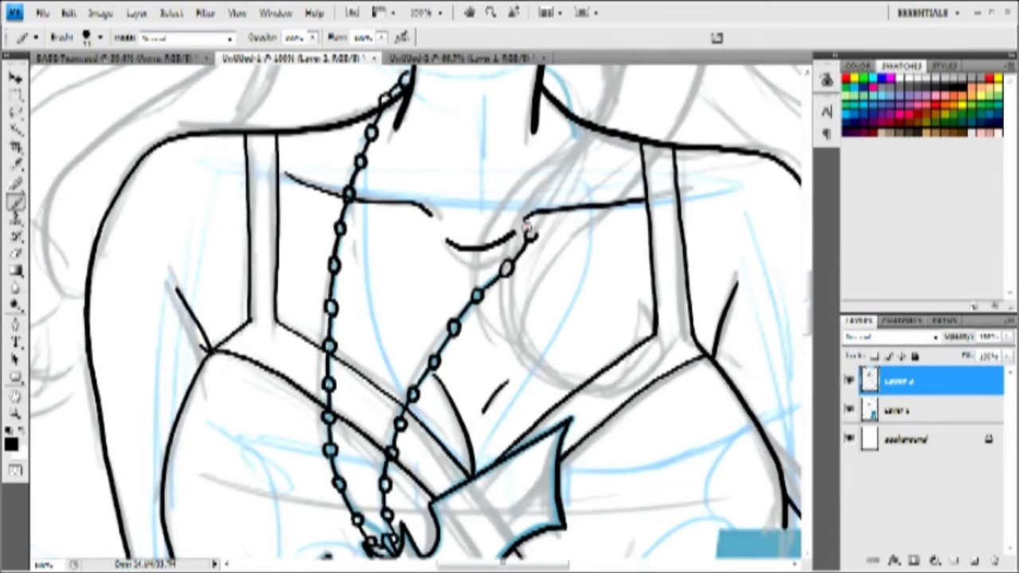
{"action": "left_click_drag", "start_coordinate": [543, 208], "coordinate": [563, 163]}
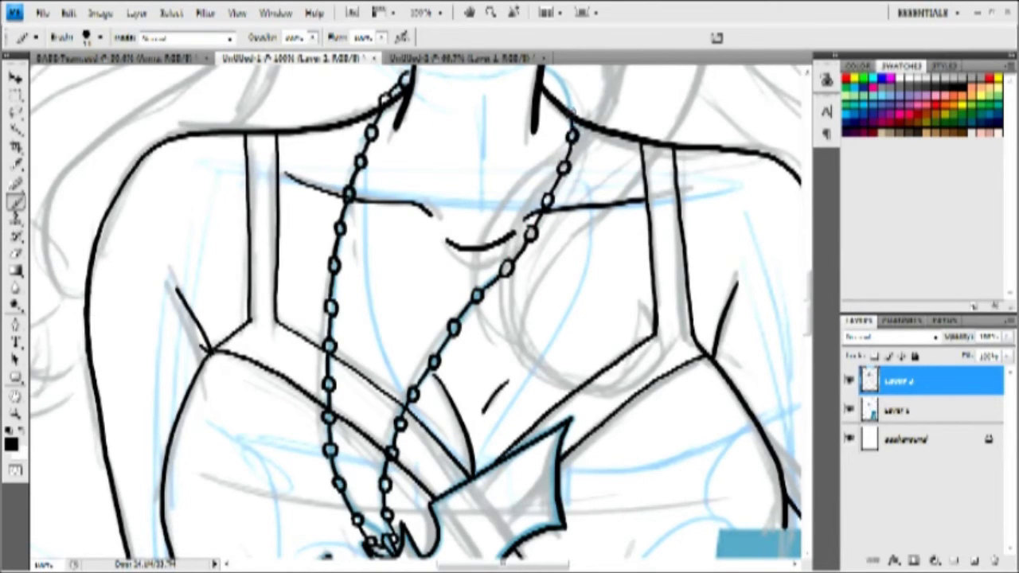
{"action": "left_click_drag", "start_coordinate": [548, 72], "coordinate": [555, 82]}
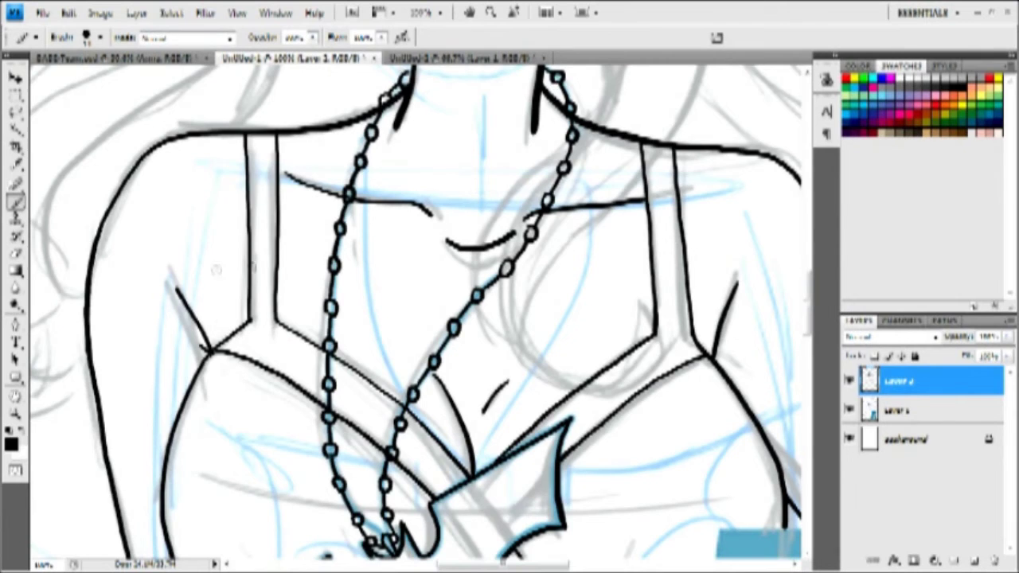
- Check the whole line art with the Layer 1 sketch temporarily hidden, and add a new layer above Layer 2
{"action": "mouse_move", "coordinate": [537, 556]}
{"action": "left_mouse_down"}
{"action": "mouse_move", "coordinate": [449, 264]}
{"action": "mouse_move", "coordinate": [444, 271]}
{"action": "left_mouse_up"}
{"action": "key", "text": "ctrl+0"}
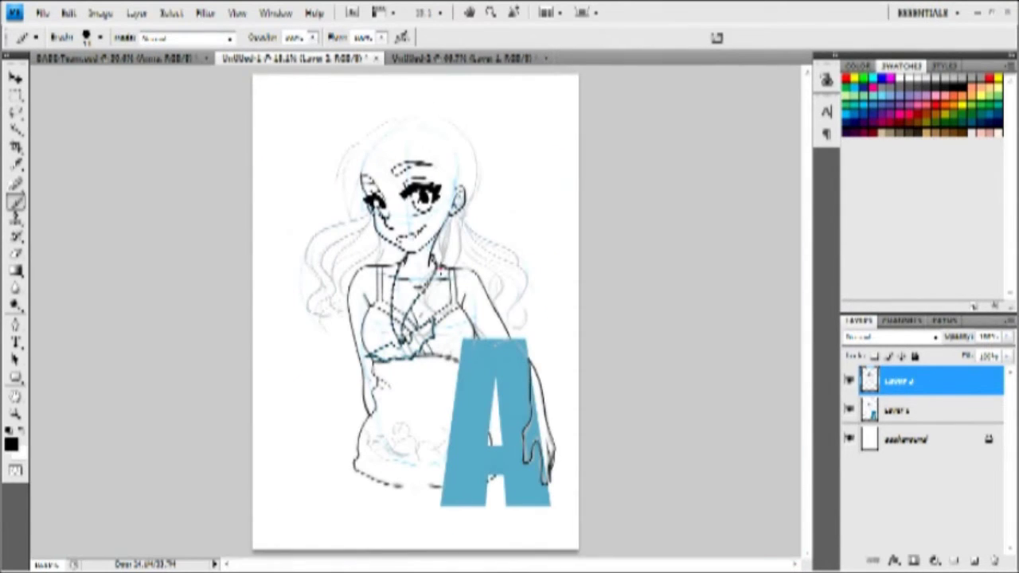
{"action": "left_click", "coordinate": [848, 410]}
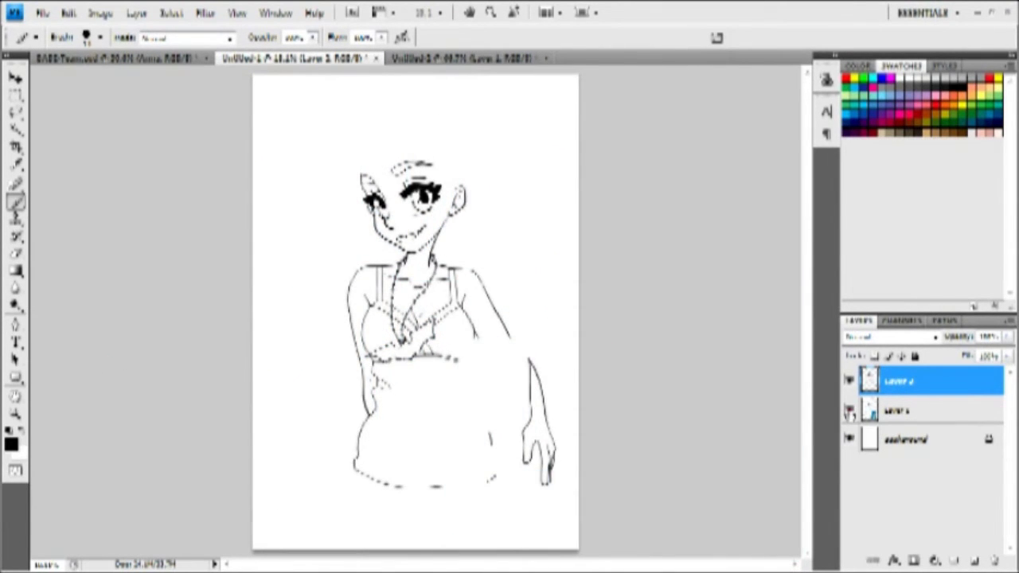
{"action": "left_click", "coordinate": [848, 411]}
{"action": "left_click", "coordinate": [974, 560]}
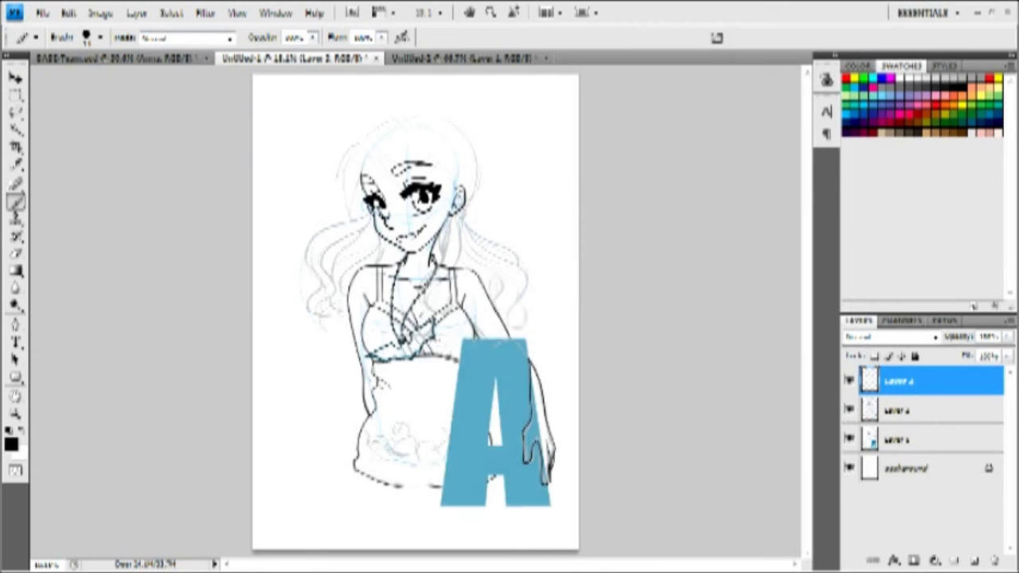
- Set the foreground colour to a very dark brown and ink the fringe strands sweeping across the forehead toward the right ear
{"action": "left_click", "coordinate": [17, 416]}
{"action": "left_click", "coordinate": [416, 314]}
{"action": "left_click", "coordinate": [415, 313]}
{"action": "left_click", "coordinate": [415, 314]}
{"action": "left_click", "coordinate": [415, 314]}
{"action": "left_click", "coordinate": [11, 444]}
{"action": "left_click", "coordinate": [568, 340]}
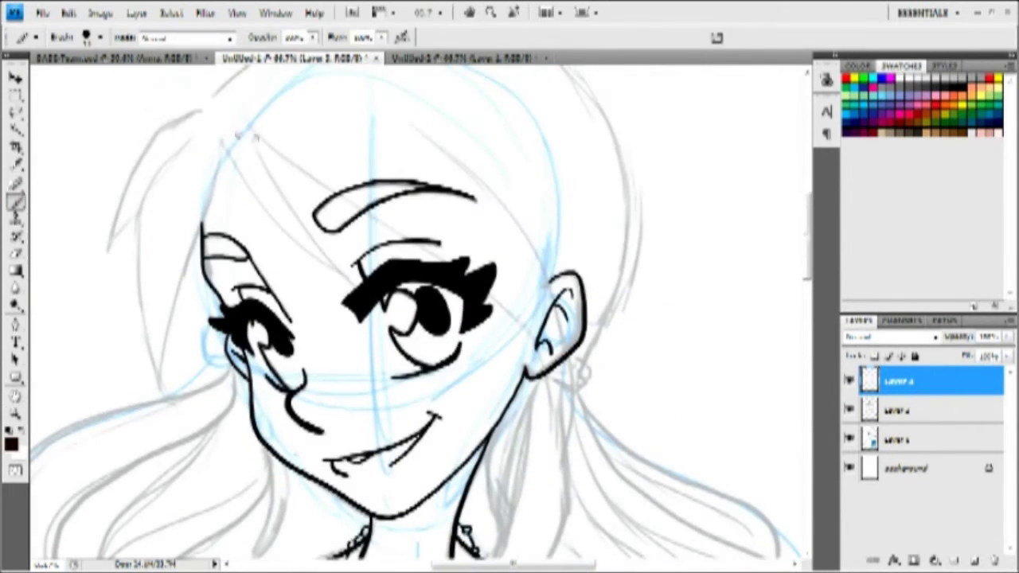
{"action": "mouse_move", "coordinate": [227, 157]}
{"action": "left_mouse_down"}
{"action": "mouse_move", "coordinate": [252, 203]}
{"action": "mouse_move", "coordinate": [357, 292]}
{"action": "left_mouse_up"}
{"action": "mouse_move", "coordinate": [250, 120]}
{"action": "left_mouse_down"}
{"action": "mouse_move", "coordinate": [291, 206]}
{"action": "mouse_move", "coordinate": [362, 294]}
{"action": "left_mouse_up"}
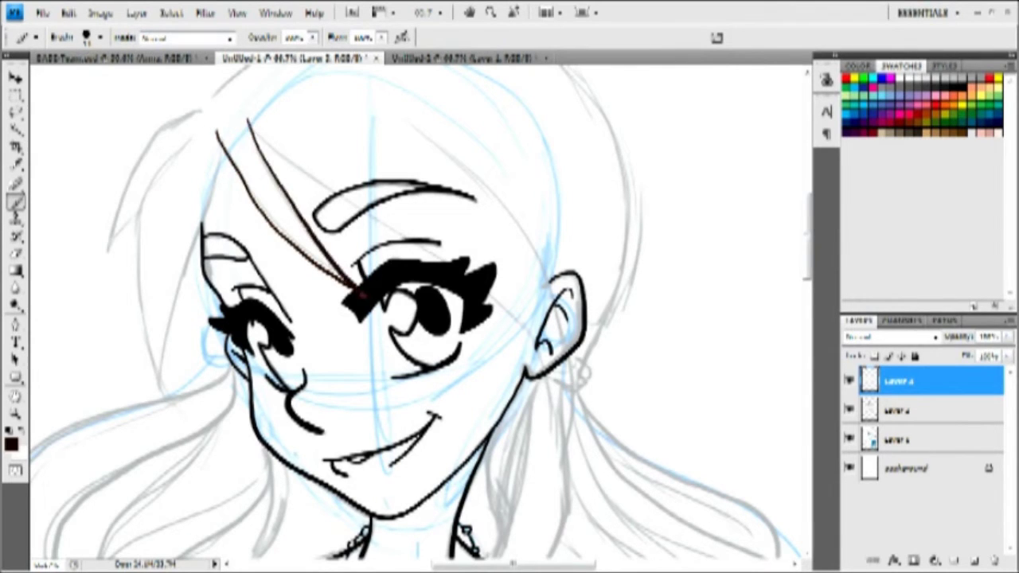
{"action": "mouse_move", "coordinate": [274, 149]}
{"action": "left_mouse_down"}
{"action": "mouse_move", "coordinate": [430, 258]}
{"action": "mouse_move", "coordinate": [550, 388]}
{"action": "mouse_move", "coordinate": [557, 437]}
{"action": "left_mouse_up"}
{"action": "mouse_move", "coordinate": [376, 101]}
{"action": "left_mouse_down"}
{"action": "mouse_move", "coordinate": [509, 223]}
{"action": "mouse_move", "coordinate": [548, 283]}
{"action": "mouse_move", "coordinate": [567, 398]}
{"action": "mouse_move", "coordinate": [538, 466]}
{"action": "left_mouse_up"}
- Ink the pointed side locks of hair beside the left temple
{"action": "mouse_move", "coordinate": [223, 148]}
{"action": "left_mouse_down"}
{"action": "mouse_move", "coordinate": [190, 256]}
{"action": "mouse_move", "coordinate": [167, 405]}
{"action": "left_mouse_up"}
{"action": "mouse_move", "coordinate": [199, 127]}
{"action": "left_mouse_down"}
{"action": "mouse_move", "coordinate": [153, 179]}
{"action": "mouse_move", "coordinate": [137, 261]}
{"action": "mouse_move", "coordinate": [166, 406]}
{"action": "left_mouse_up"}
{"action": "mouse_move", "coordinate": [203, 108]}
{"action": "left_mouse_down"}
{"action": "mouse_move", "coordinate": [159, 129]}
{"action": "mouse_move", "coordinate": [103, 255]}
{"action": "left_mouse_up"}
- Ink the outer hair outline over the head down to behind the right ear, and the small hair tie there
{"action": "left_click_drag", "start_coordinate": [319, 133], "coordinate": [189, 291]}
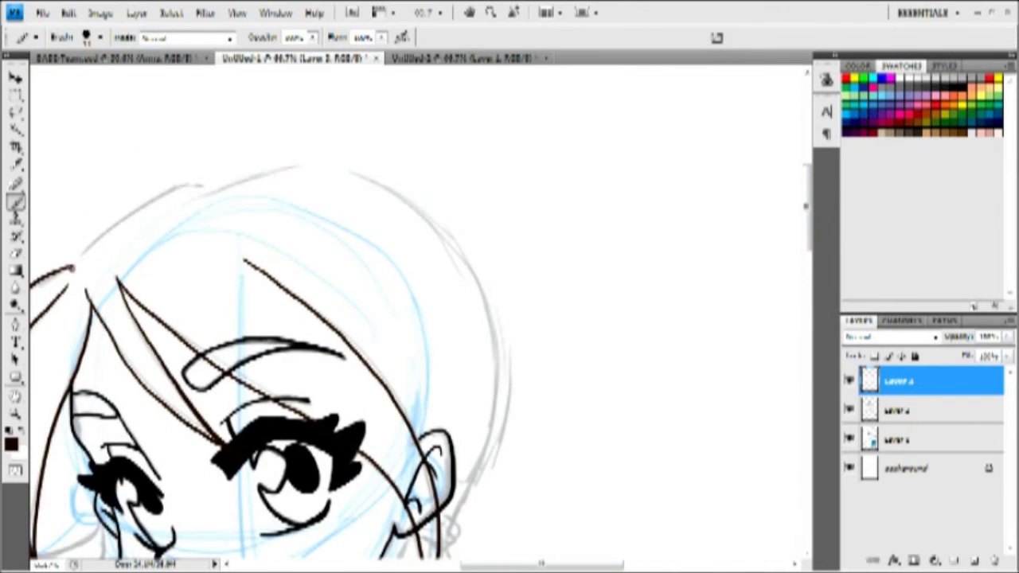
{"action": "mouse_move", "coordinate": [105, 231]}
{"action": "left_mouse_down"}
{"action": "mouse_move", "coordinate": [163, 191]}
{"action": "mouse_move", "coordinate": [301, 163]}
{"action": "mouse_move", "coordinate": [360, 174]}
{"action": "mouse_move", "coordinate": [420, 214]}
{"action": "mouse_move", "coordinate": [455, 261]}
{"action": "mouse_move", "coordinate": [487, 343]}
{"action": "mouse_move", "coordinate": [495, 410]}
{"action": "mouse_move", "coordinate": [468, 494]}
{"action": "left_mouse_up"}
{"action": "left_click_drag", "start_coordinate": [576, 317], "coordinate": [522, 71]}
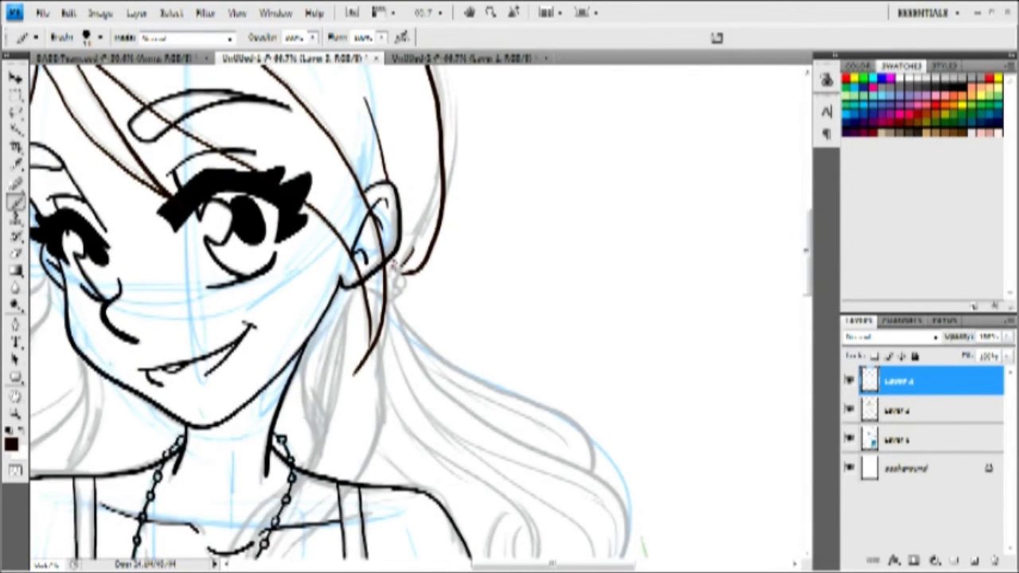
{"action": "left_click_drag", "start_coordinate": [401, 281], "coordinate": [394, 302]}
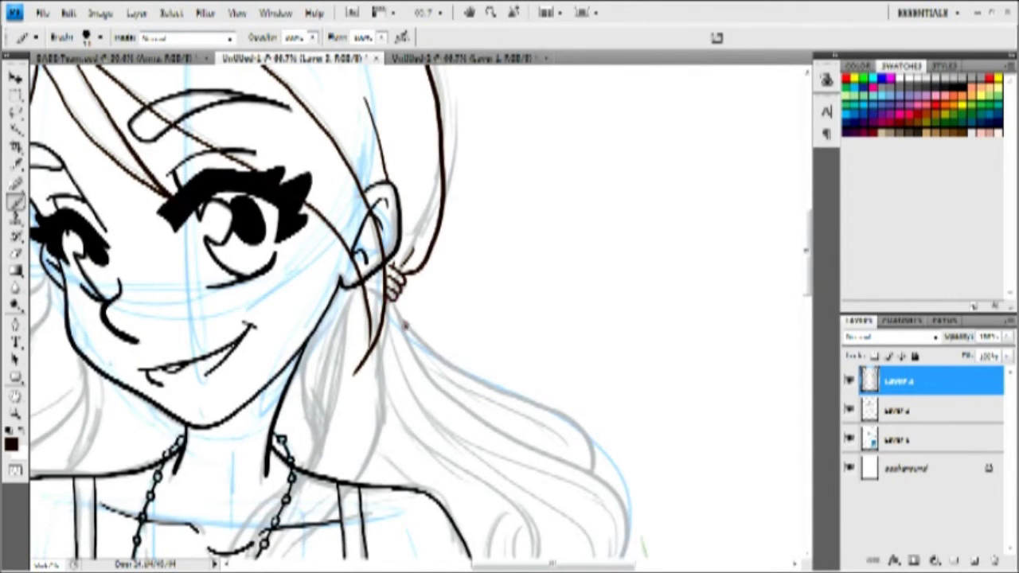
- Ink the right ponytail's long wavy strands from the hair tie down to the curled tip beside the arm
{"action": "mouse_move", "coordinate": [431, 264]}
{"action": "left_mouse_down"}
{"action": "mouse_move", "coordinate": [342, 172]}
{"action": "mouse_move", "coordinate": [522, 335]}
{"action": "mouse_move", "coordinate": [503, 532]}
{"action": "left_mouse_up"}
{"action": "mouse_move", "coordinate": [340, 190]}
{"action": "left_mouse_down"}
{"action": "mouse_move", "coordinate": [532, 300]}
{"action": "mouse_move", "coordinate": [542, 338]}
{"action": "mouse_move", "coordinate": [459, 269]}
{"action": "mouse_move", "coordinate": [510, 326]}
{"action": "left_mouse_up"}
{"action": "left_click_drag", "start_coordinate": [489, 251], "coordinate": [442, 110]}
{"action": "mouse_move", "coordinate": [456, 401]}
{"action": "left_mouse_down"}
{"action": "mouse_move", "coordinate": [492, 426]}
{"action": "mouse_move", "coordinate": [514, 366]}
{"action": "left_mouse_up"}
{"action": "mouse_move", "coordinate": [272, 83]}
{"action": "left_mouse_down"}
{"action": "mouse_move", "coordinate": [408, 238]}
{"action": "mouse_move", "coordinate": [386, 327]}
{"action": "mouse_move", "coordinate": [351, 182]}
{"action": "mouse_move", "coordinate": [478, 351]}
{"action": "mouse_move", "coordinate": [455, 417]}
{"action": "mouse_move", "coordinate": [485, 429]}
{"action": "left_mouse_up"}
{"action": "mouse_move", "coordinate": [362, 175]}
{"action": "left_mouse_down"}
{"action": "mouse_move", "coordinate": [498, 326]}
{"action": "mouse_move", "coordinate": [462, 394]}
{"action": "left_mouse_up"}
{"action": "left_click_drag", "start_coordinate": [465, 450], "coordinate": [509, 351]}
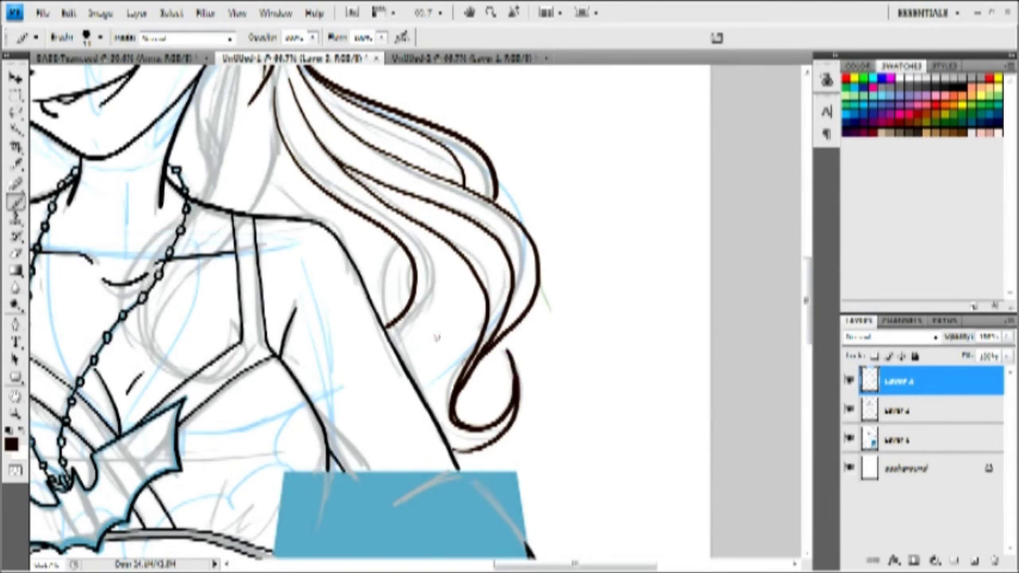
- Ink the front hair lock falling over the right shoulder and chest, including its curled end and inner strand
{"action": "mouse_move", "coordinate": [280, 121]}
{"action": "left_mouse_down"}
{"action": "mouse_move", "coordinate": [235, 226]}
{"action": "mouse_move", "coordinate": [227, 285]}
{"action": "left_mouse_up"}
{"action": "mouse_move", "coordinate": [237, 76]}
{"action": "left_mouse_down"}
{"action": "mouse_move", "coordinate": [222, 154]}
{"action": "mouse_move", "coordinate": [107, 282]}
{"action": "left_mouse_up"}
{"action": "mouse_move", "coordinate": [211, 171]}
{"action": "left_mouse_down"}
{"action": "mouse_move", "coordinate": [119, 334]}
{"action": "mouse_move", "coordinate": [217, 350]}
{"action": "mouse_move", "coordinate": [229, 319]}
{"action": "left_mouse_up"}
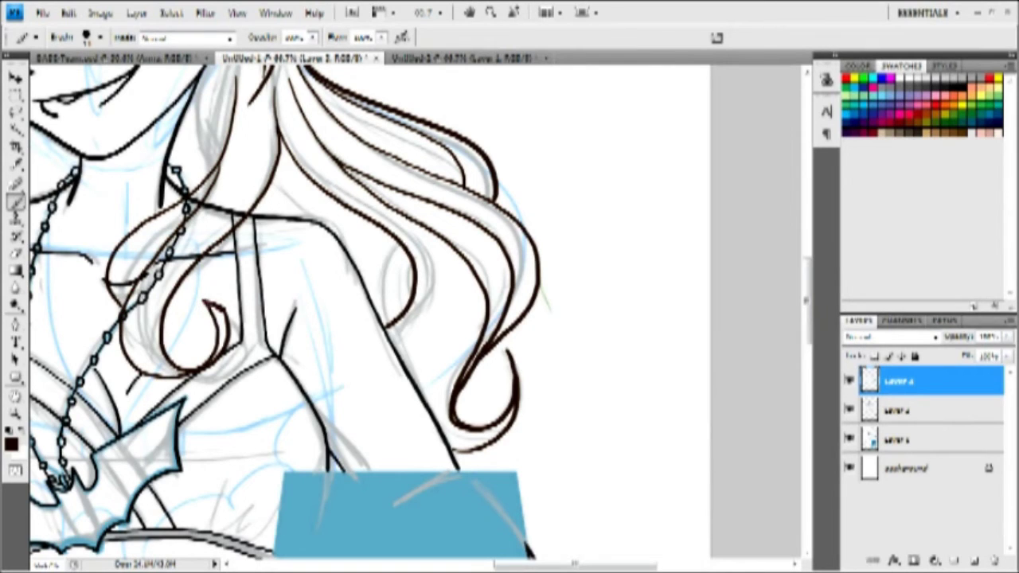
{"action": "left_click_drag", "start_coordinate": [177, 374], "coordinate": [239, 72]}
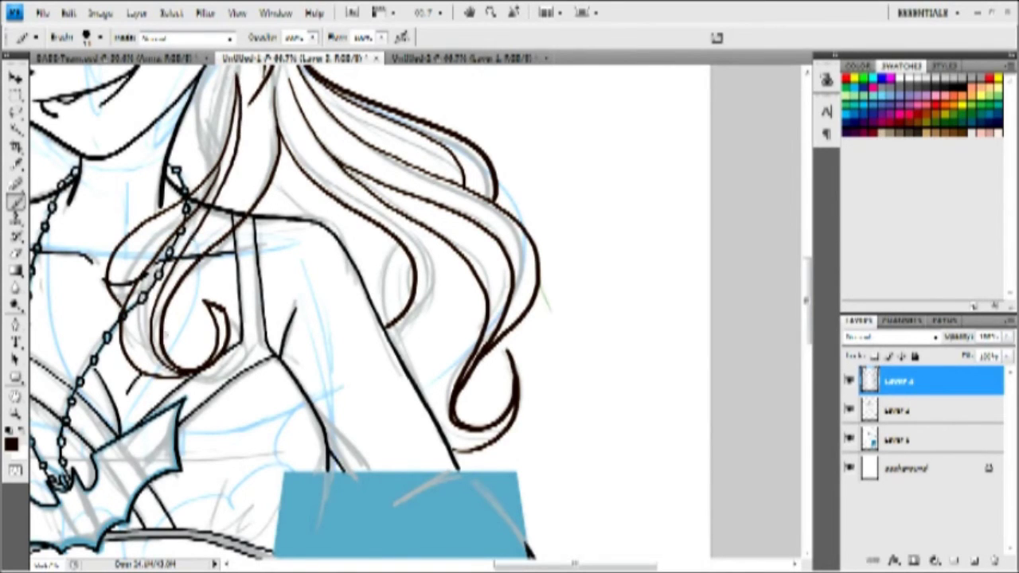
{"action": "left_click_drag", "start_coordinate": [171, 374], "coordinate": [185, 232]}
- Ink the hair strands beside the neck below the right ear, and the small inner curls of the ponytail near the shoulder
{"action": "left_click_drag", "start_coordinate": [199, 94], "coordinate": [193, 224]}
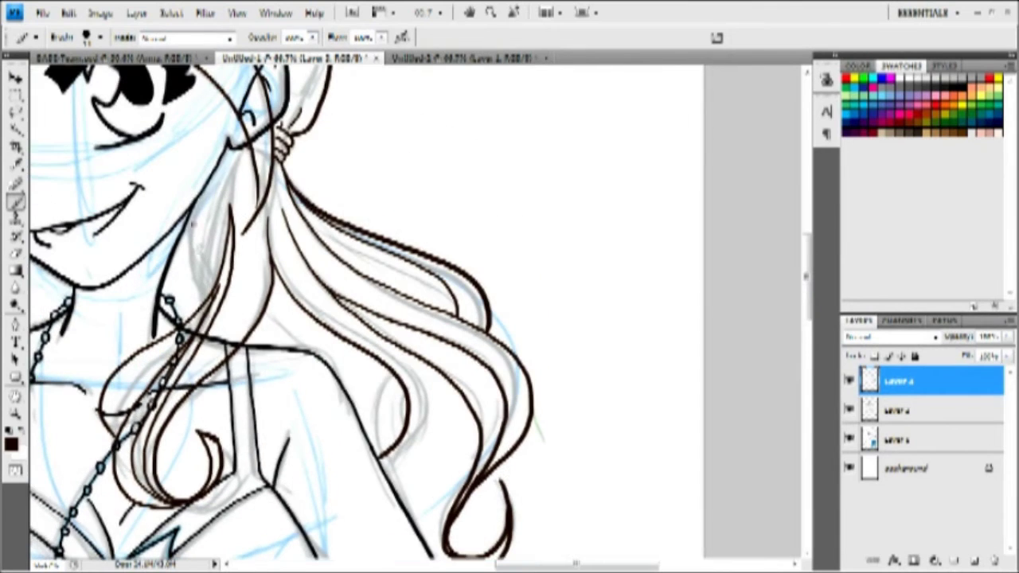
{"action": "mouse_move", "coordinate": [240, 148]}
{"action": "left_mouse_down"}
{"action": "mouse_move", "coordinate": [184, 252]}
{"action": "mouse_move", "coordinate": [204, 305]}
{"action": "left_mouse_up"}
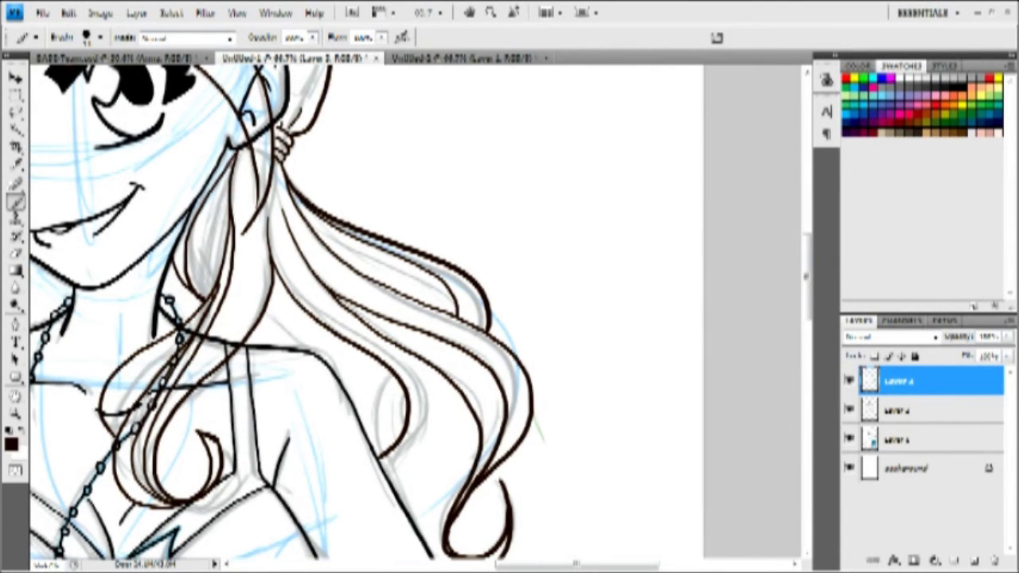
{"action": "left_click_drag", "start_coordinate": [233, 157], "coordinate": [205, 272]}
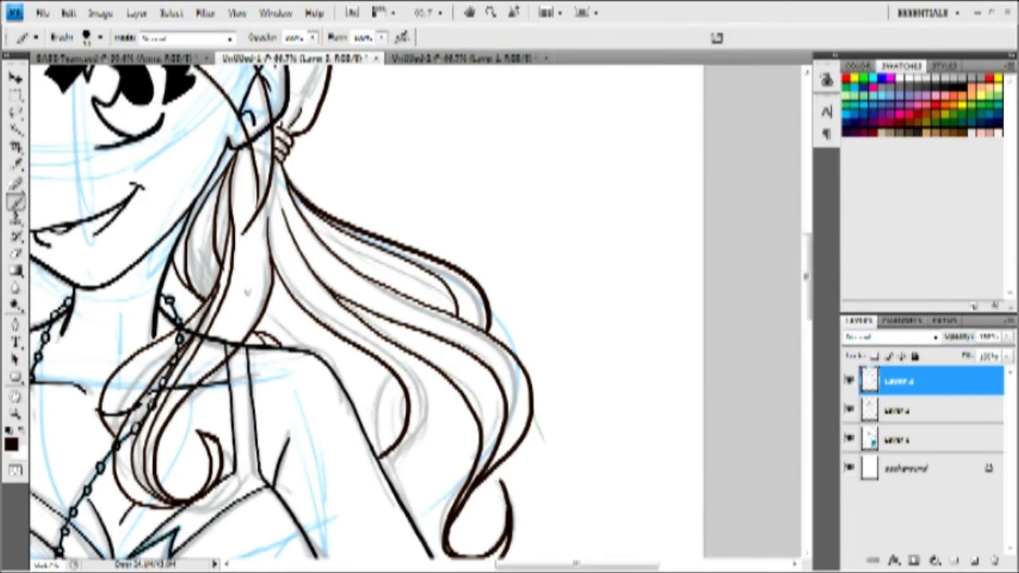
{"action": "mouse_move", "coordinate": [269, 307]}
{"action": "left_mouse_down"}
{"action": "mouse_move", "coordinate": [320, 341]}
{"action": "mouse_move", "coordinate": [366, 431]}
{"action": "left_mouse_up"}
{"action": "mouse_move", "coordinate": [390, 375]}
{"action": "left_mouse_down"}
{"action": "mouse_move", "coordinate": [375, 407]}
{"action": "mouse_move", "coordinate": [380, 451]}
{"action": "left_mouse_up"}
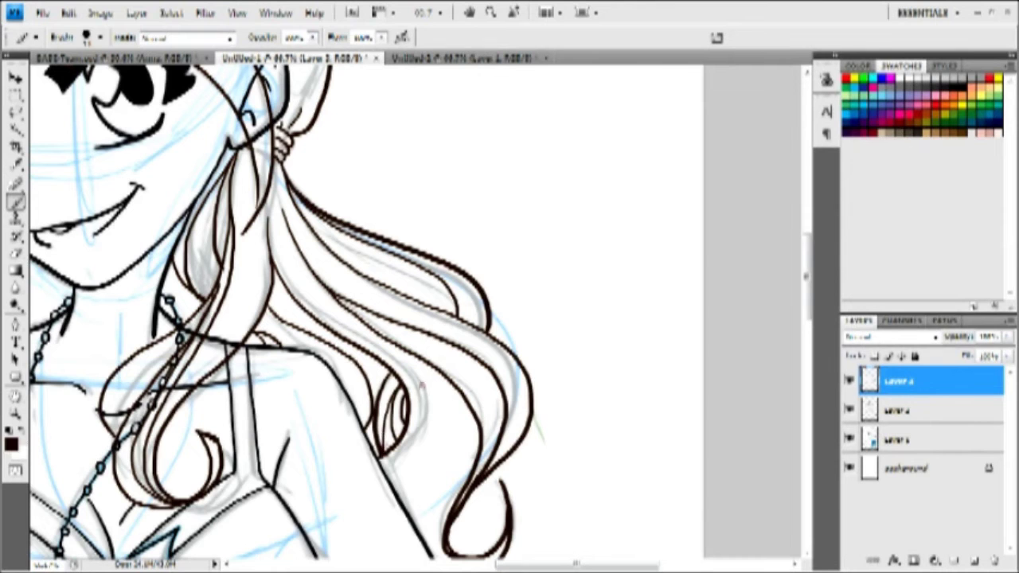
{"action": "key", "text": "e"}
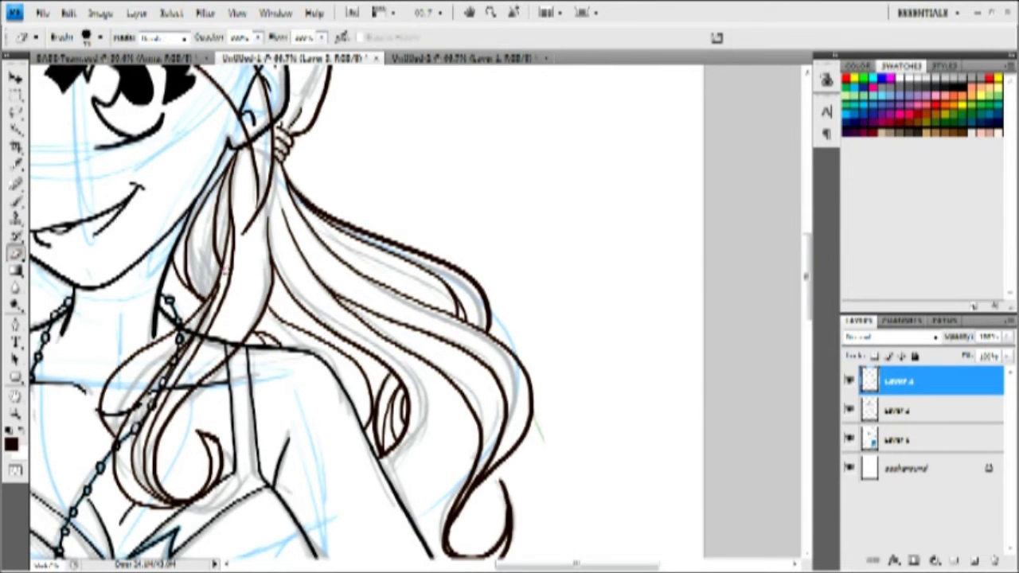
{"action": "key", "text": "b"}
- Ink the left ponytail's upper outer outline, its first inner strand and the short strands beside the neck
{"action": "mouse_move", "coordinate": [171, 316]}
{"action": "left_mouse_down"}
{"action": "mouse_move", "coordinate": [601, 354]}
{"action": "mouse_move", "coordinate": [670, 335]}
{"action": "left_mouse_up"}
{"action": "left_click_drag", "start_coordinate": [409, 285], "coordinate": [391, 405]}
{"action": "left_click_drag", "start_coordinate": [377, 158], "coordinate": [405, 229]}
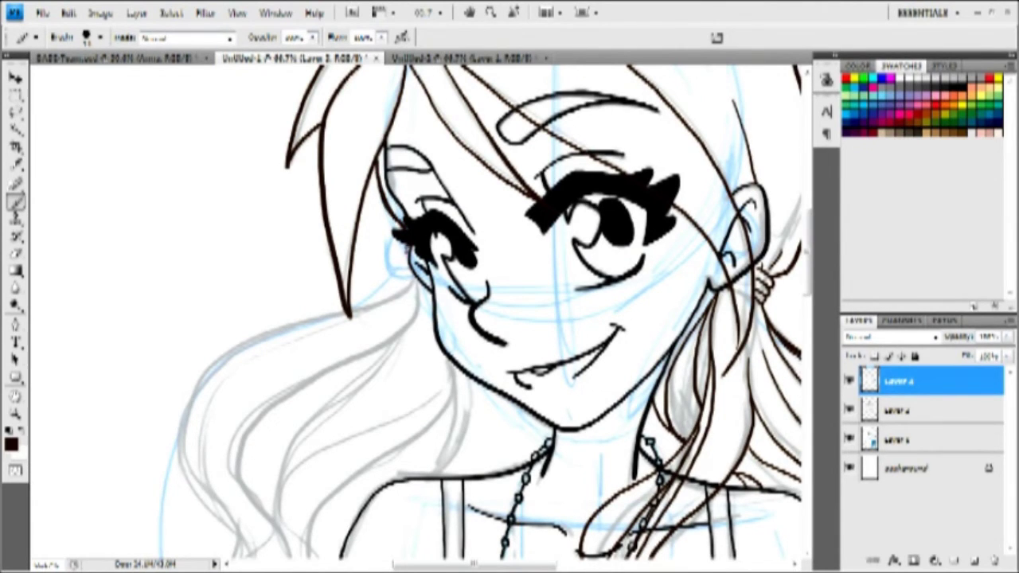
{"action": "mouse_move", "coordinate": [420, 278]}
{"action": "left_mouse_down"}
{"action": "mouse_move", "coordinate": [278, 326]}
{"action": "mouse_move", "coordinate": [199, 483]}
{"action": "left_mouse_up"}
{"action": "left_click_drag", "start_coordinate": [422, 280], "coordinate": [247, 489]}
{"action": "mouse_move", "coordinate": [464, 371]}
{"action": "left_mouse_down"}
{"action": "mouse_move", "coordinate": [460, 429]}
{"action": "mouse_move", "coordinate": [439, 477]}
{"action": "left_mouse_up"}
{"action": "left_click_drag", "start_coordinate": [455, 397], "coordinate": [435, 476]}
- Ink the left ponytail's remaining middle strands and extend its outer outline down into the bottom curl
{"action": "mouse_move", "coordinate": [309, 555]}
{"action": "left_mouse_down"}
{"action": "mouse_move", "coordinate": [362, 471]}
{"action": "mouse_move", "coordinate": [453, 386]}
{"action": "left_mouse_up"}
{"action": "left_click_drag", "start_coordinate": [275, 491], "coordinate": [413, 320]}
{"action": "scroll", "coordinate": [477, 318], "scroll_direction": "down", "scroll_amount": 5}
{"action": "mouse_move", "coordinate": [212, 267]}
{"action": "left_mouse_down"}
{"action": "mouse_move", "coordinate": [263, 326]}
{"action": "mouse_move", "coordinate": [234, 459]}
{"action": "mouse_move", "coordinate": [334, 516]}
{"action": "left_mouse_up"}
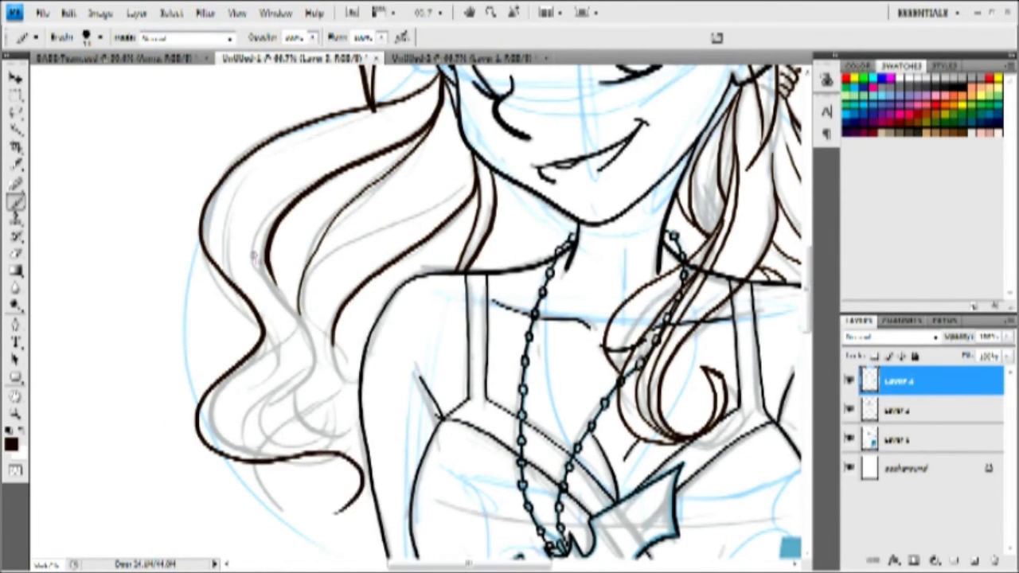
- Ink the left ponytail's inner strands down into the bottom curl, plus the short strands meeting the arm
{"action": "mouse_move", "coordinate": [322, 175]}
{"action": "left_mouse_down"}
{"action": "mouse_move", "coordinate": [261, 278]}
{"action": "mouse_move", "coordinate": [295, 390]}
{"action": "mouse_move", "coordinate": [341, 458]}
{"action": "mouse_move", "coordinate": [306, 517]}
{"action": "left_mouse_up"}
{"action": "mouse_move", "coordinate": [430, 130]}
{"action": "left_mouse_down"}
{"action": "mouse_move", "coordinate": [344, 214]}
{"action": "mouse_move", "coordinate": [300, 305]}
{"action": "mouse_move", "coordinate": [373, 182]}
{"action": "left_mouse_up"}
{"action": "left_click_drag", "start_coordinate": [340, 369], "coordinate": [358, 389]}
{"action": "left_click_drag", "start_coordinate": [334, 328], "coordinate": [344, 377]}
{"action": "mouse_move", "coordinate": [301, 296]}
{"action": "left_mouse_down"}
{"action": "mouse_move", "coordinate": [441, 207]}
{"action": "mouse_move", "coordinate": [475, 153]}
{"action": "mouse_move", "coordinate": [355, 245]}
{"action": "mouse_move", "coordinate": [477, 168]}
{"action": "left_mouse_up"}
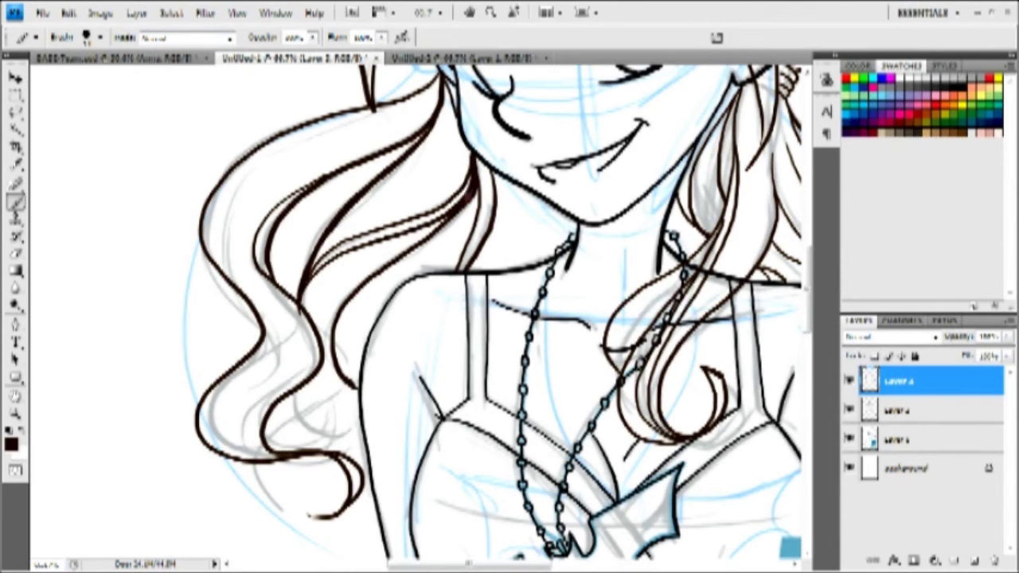
{"action": "left_click_drag", "start_coordinate": [307, 390], "coordinate": [359, 428]}
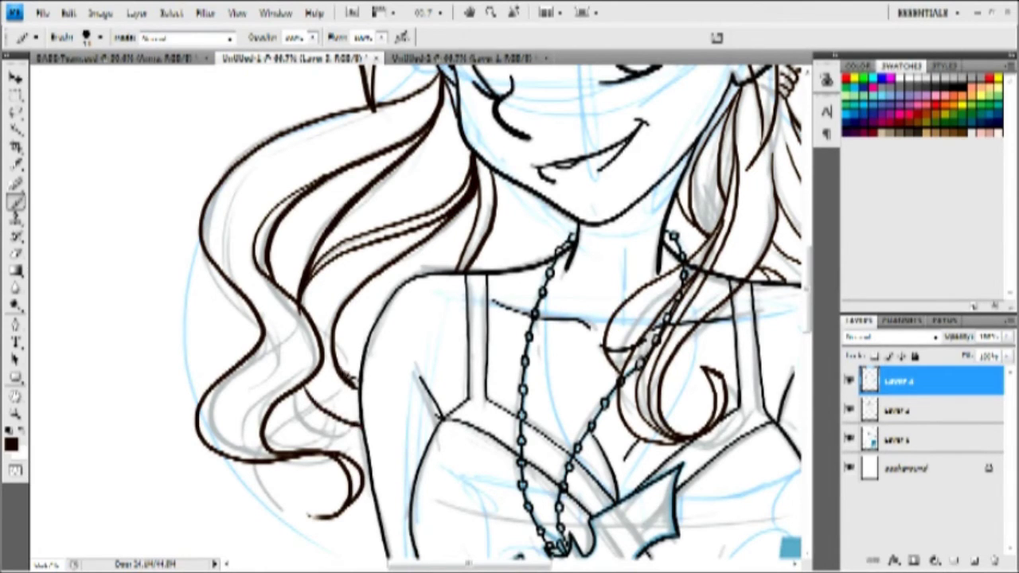
- Ink the thin hair strands between the jaw and the left shoulder, ending them at the shoulder line
{"action": "left_click_drag", "start_coordinate": [518, 185], "coordinate": [516, 267]}
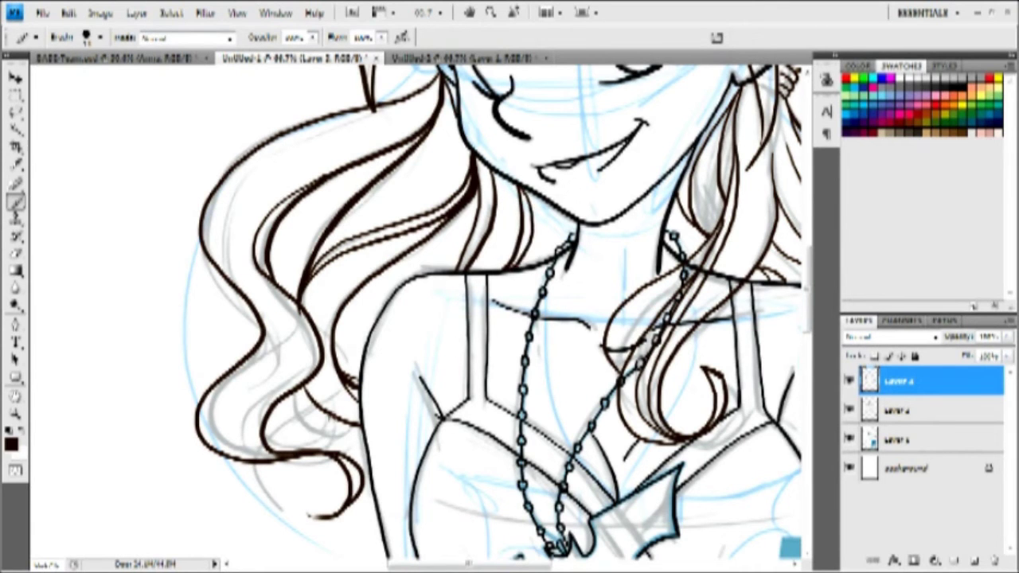
{"action": "left_click_drag", "start_coordinate": [449, 312], "coordinate": [413, 337]}
{"action": "left_click", "coordinate": [16, 414]}
{"action": "left_click", "coordinate": [453, 304]}
{"action": "left_click", "coordinate": [452, 304]}
{"action": "left_click", "coordinate": [16, 253]}
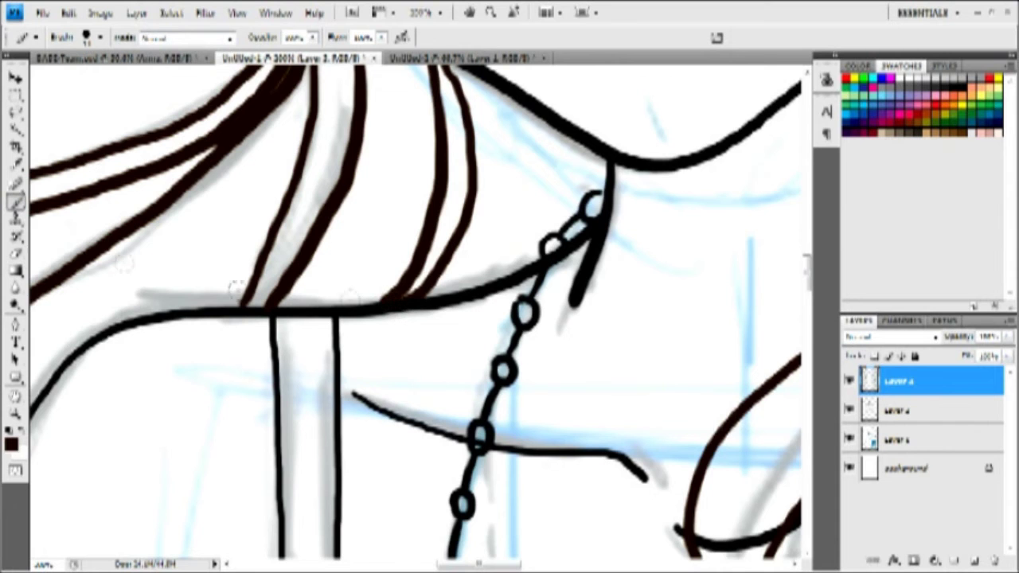
- On the body line-art layer, erase the black body and necklace lines crossing the upper part of the front hair lock
{"action": "key", "text": "b"}
{"action": "left_click_drag", "start_coordinate": [748, 342], "coordinate": [376, 369]}
{"action": "left_click", "coordinate": [900, 410]}
{"action": "left_click", "coordinate": [16, 253]}
{"action": "mouse_move", "coordinate": [264, 315]}
{"action": "left_mouse_down"}
{"action": "mouse_move", "coordinate": [247, 344]}
{"action": "mouse_move", "coordinate": [246, 380]}
{"action": "left_mouse_up"}
{"action": "mouse_move", "coordinate": [312, 315]}
{"action": "left_mouse_down"}
{"action": "mouse_move", "coordinate": [374, 310]}
{"action": "mouse_move", "coordinate": [383, 390]}
{"action": "mouse_move", "coordinate": [472, 184]}
{"action": "mouse_move", "coordinate": [500, 193]}
{"action": "left_mouse_up"}
{"action": "left_click_drag", "start_coordinate": [413, 381], "coordinate": [372, 403]}
{"action": "left_click_drag", "start_coordinate": [384, 289], "coordinate": [410, 128]}
- Erase the collarbone and necklace lines that cross the lower curl of the front hair lock on the body layer
{"action": "left_click", "coordinate": [16, 202]}
{"action": "left_click", "coordinate": [899, 381]}
{"action": "mouse_move", "coordinate": [234, 227]}
{"action": "left_mouse_down"}
{"action": "mouse_move", "coordinate": [218, 289]}
{"action": "mouse_move", "coordinate": [255, 447]}
{"action": "mouse_move", "coordinate": [260, 462]}
{"action": "mouse_move", "coordinate": [310, 489]}
{"action": "left_mouse_up"}
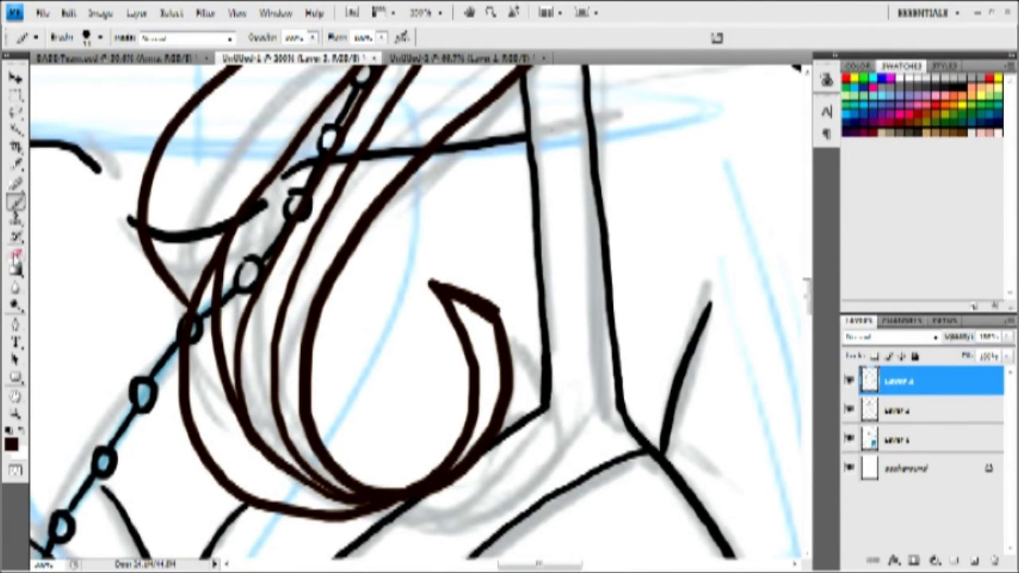
{"action": "key", "text": "e"}
{"action": "key", "text": "alt+bracketleft"}
{"action": "left_click_drag", "start_coordinate": [318, 163], "coordinate": [421, 151]}
{"action": "mouse_move", "coordinate": [152, 220]}
{"action": "left_mouse_down"}
{"action": "mouse_move", "coordinate": [221, 211]}
{"action": "mouse_move", "coordinate": [157, 233]}
{"action": "left_mouse_up"}
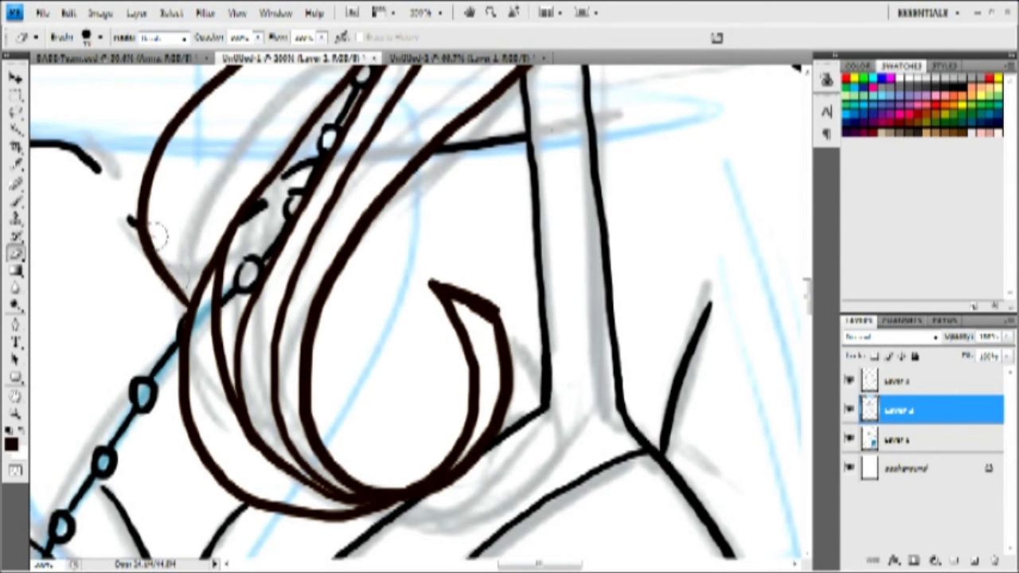
- Return to the hair layer and touch up the tip of the front lock's curl in dark brown
{"action": "key", "text": "alt+bracketright"}
{"action": "key", "text": "b"}
{"action": "left_click_drag", "start_coordinate": [432, 280], "coordinate": [489, 316]}
{"action": "left_click_drag", "start_coordinate": [522, 382], "coordinate": [357, 359]}
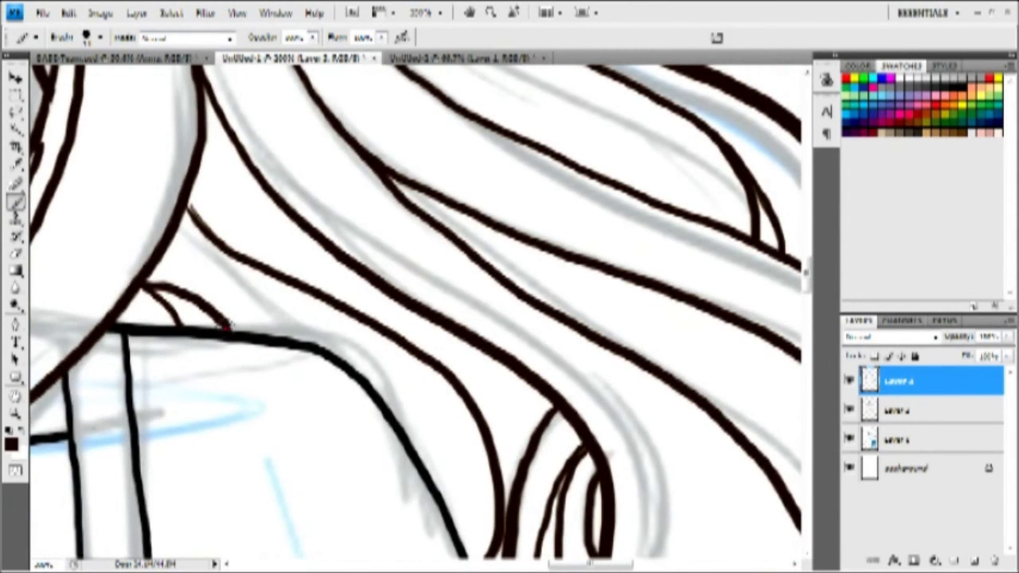
- Hide the sketch layer to check the clean line art of the whole figure
{"action": "key", "text": "ctrl+0"}
{"action": "key", "text": "ctrl+plus"}
{"action": "key", "text": "ctrl+plus"}
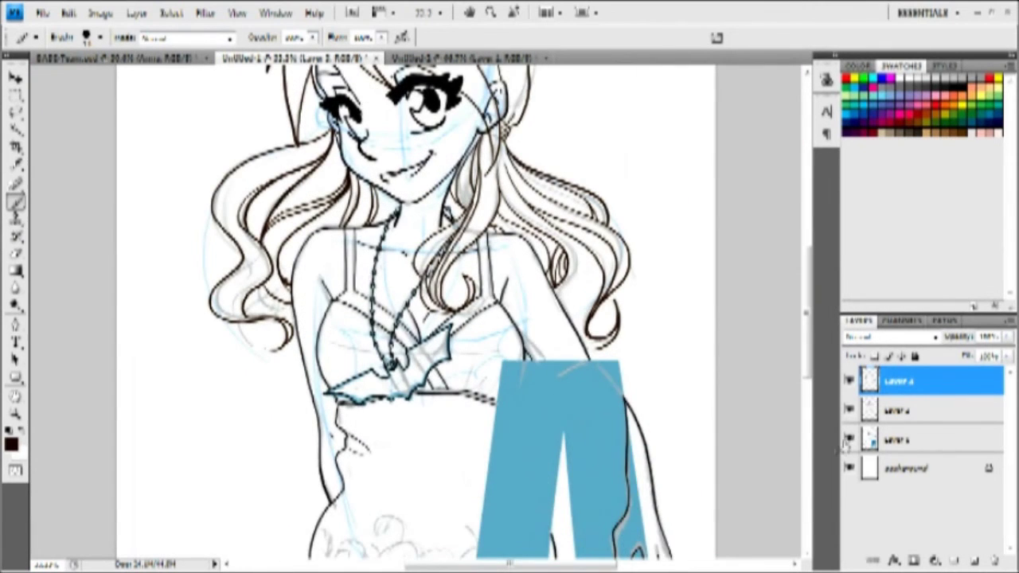
{"action": "left_click", "coordinate": [848, 440]}
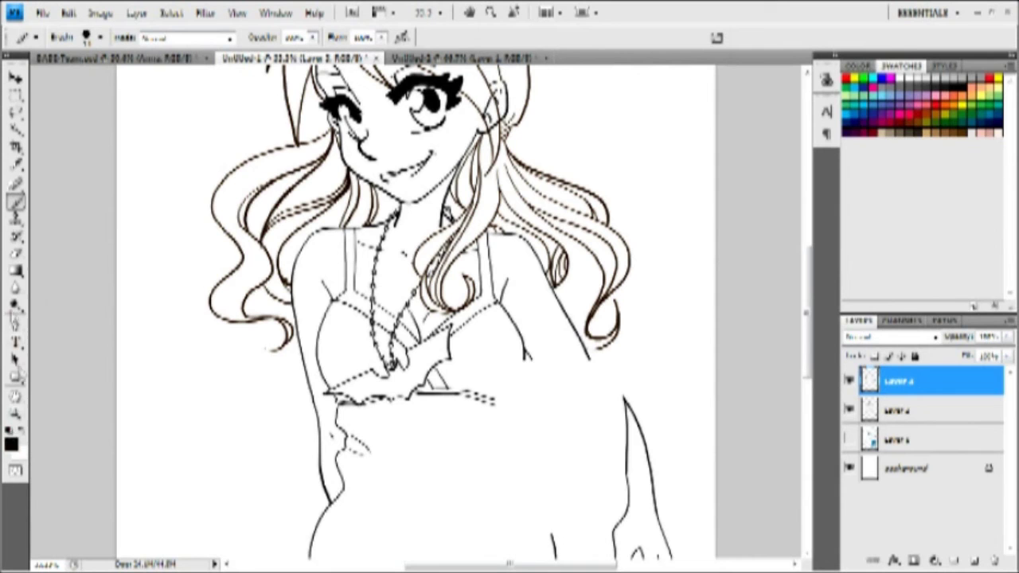
- Add a black text layer with the letter "A" beside the left ponytail
{"action": "left_click", "coordinate": [17, 343]}
{"action": "left_click_drag", "start_coordinate": [184, 227], "coordinate": [618, 557]}
{"action": "type", "text": "A"}
{"action": "left_click", "coordinate": [15, 77]}
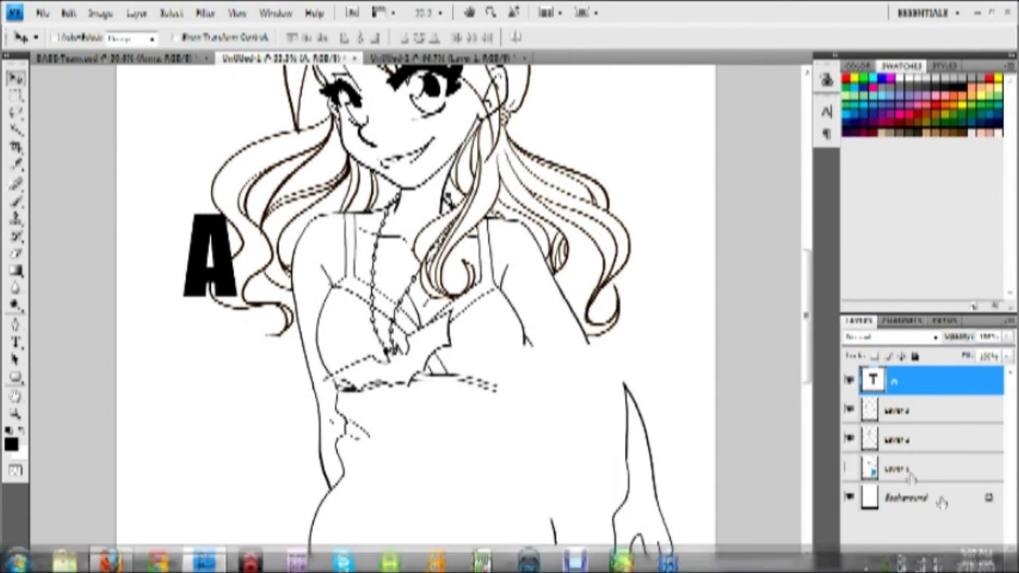
- Show the sketch layer again and shorten the text box around the letter A
{"action": "left_click", "coordinate": [849, 468]}
{"action": "key", "text": "ctrl+t"}
{"action": "key", "text": "Escape"}
{"action": "left_click", "coordinate": [17, 344]}
{"action": "left_click", "coordinate": [400, 390]}
{"action": "left_click_drag", "start_coordinate": [619, 213], "coordinate": [290, 205]}
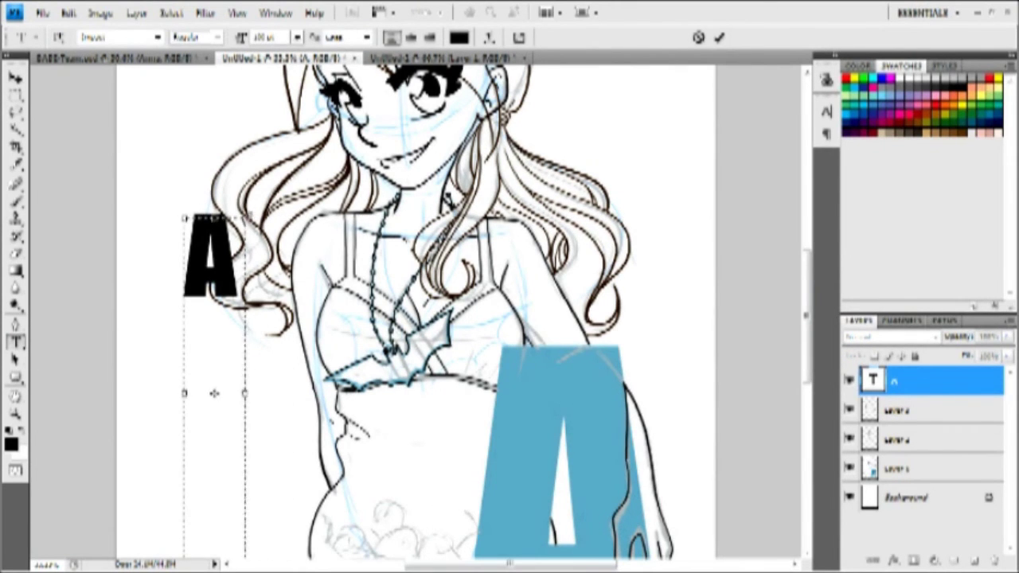
{"action": "left_click_drag", "start_coordinate": [806, 318], "coordinate": [806, 346]}
{"action": "left_click_drag", "start_coordinate": [247, 469], "coordinate": [244, 208]}
- Move and scale the letter A to match the large blue A in the sketch
{"action": "left_click", "coordinate": [15, 78]}
{"action": "key", "text": "ctrl+t"}
{"action": "left_click_drag", "start_coordinate": [229, 151], "coordinate": [535, 272]}
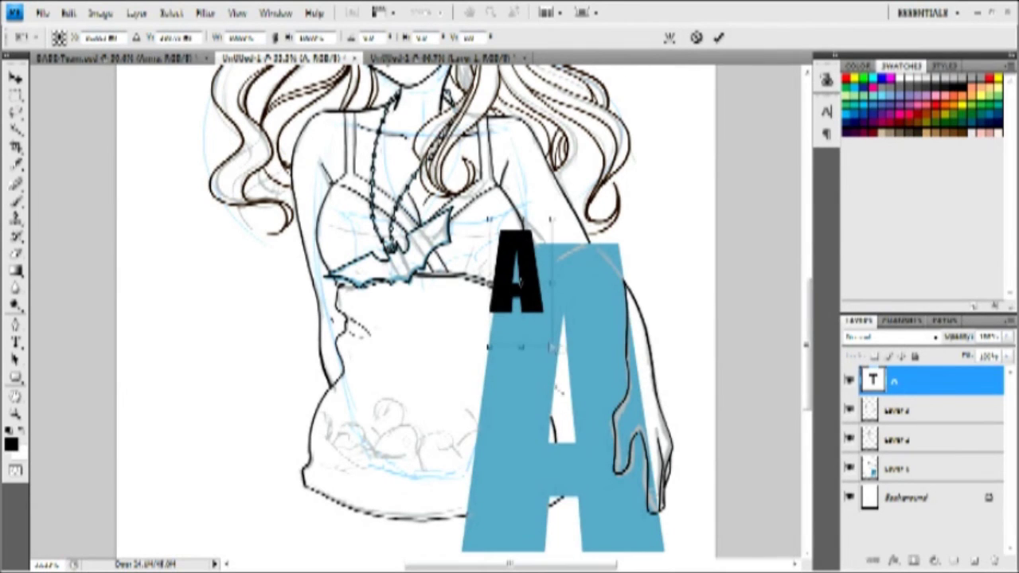
{"action": "left_click_drag", "start_coordinate": [553, 348], "coordinate": [654, 555]}
{"action": "left_click_drag", "start_coordinate": [486, 211], "coordinate": [455, 148]}
{"action": "left_click_drag", "start_coordinate": [566, 241], "coordinate": [566, 303]}
{"action": "left_click_drag", "start_coordinate": [656, 212], "coordinate": [703, 171]}
{"action": "left_click_drag", "start_coordinate": [593, 222], "coordinate": [603, 263]}
{"action": "left_click_drag", "start_coordinate": [466, 207], "coordinate": [461, 197]}
{"action": "left_click_drag", "start_coordinate": [548, 265], "coordinate": [548, 273]}
{"action": "left_click_drag", "start_coordinate": [463, 207], "coordinate": [462, 203]}
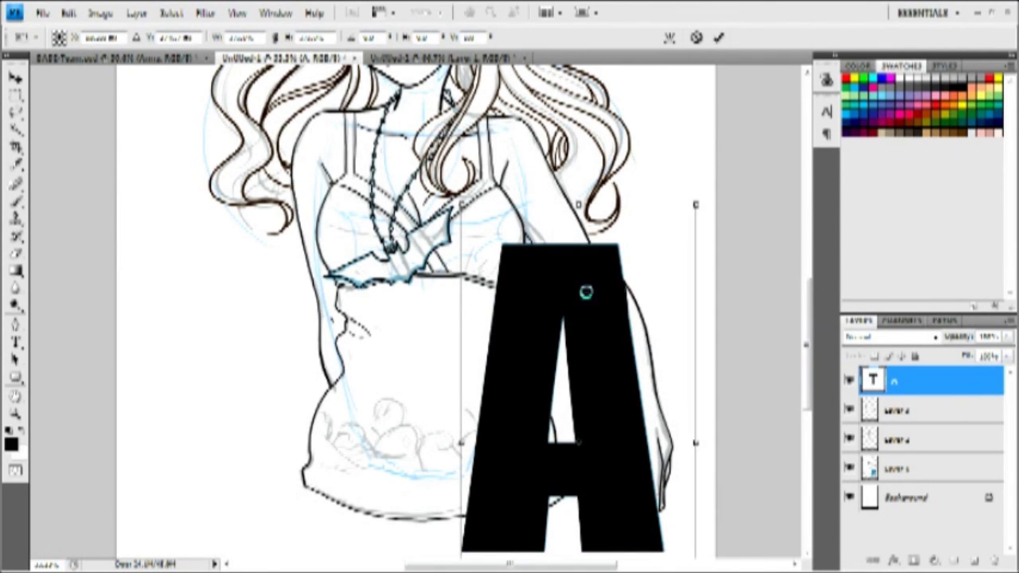
{"action": "key", "text": "Return"}
- Recolor the letter A bright red
{"action": "left_click", "coordinate": [15, 342]}
{"action": "left_click", "coordinate": [579, 422]}
{"action": "key", "text": "ctrl+a"}
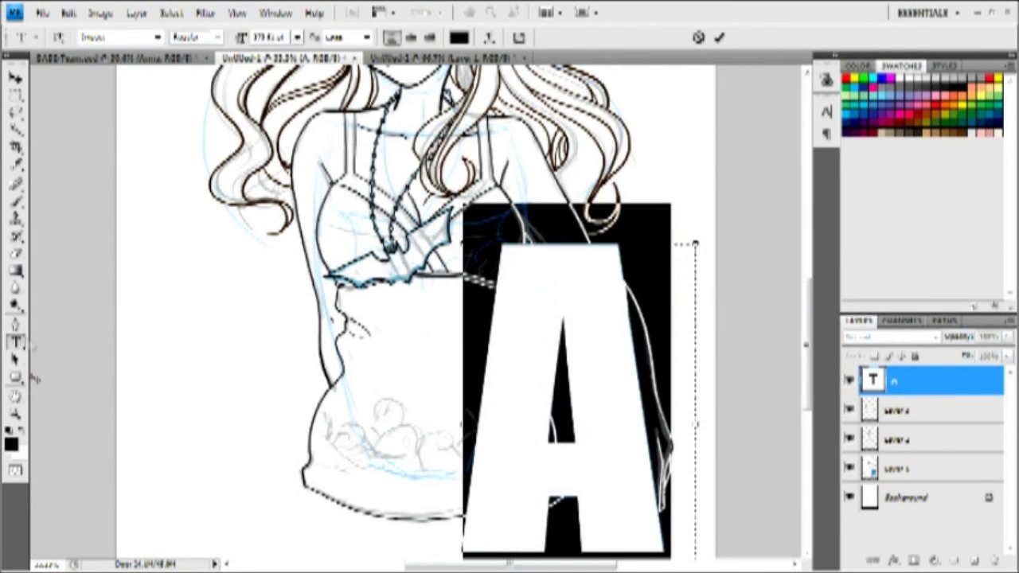
{"action": "left_click", "coordinate": [11, 444]}
{"action": "left_click_drag", "start_coordinate": [573, 226], "coordinate": [571, 170]}
{"action": "left_click", "coordinate": [555, 153]}
{"action": "left_click", "coordinate": [686, 145]}
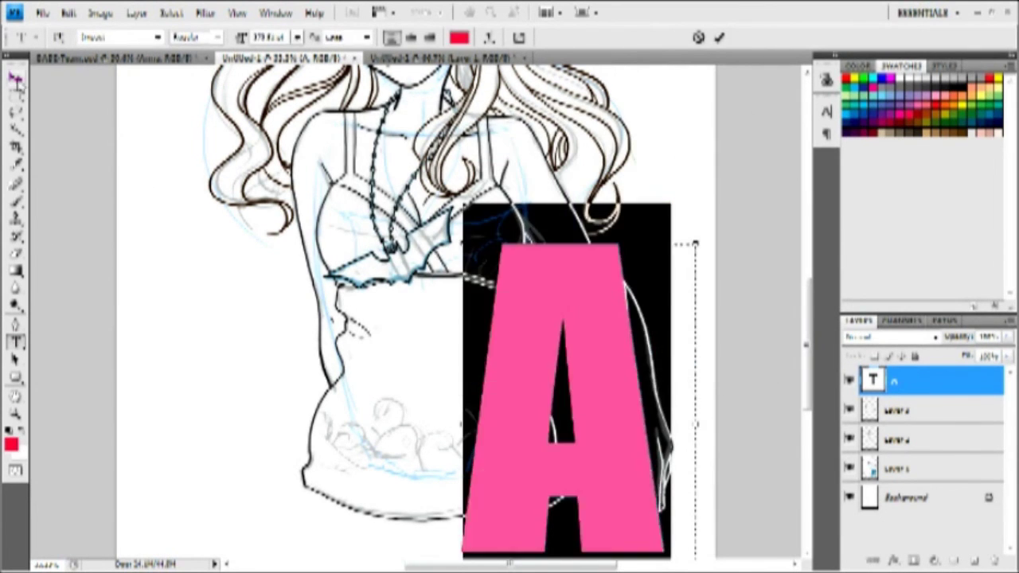
{"action": "left_click", "coordinate": [15, 78]}
- Lower the opacity of the letter A's layer so the line art shows through, and select the body line-art layer
{"action": "key", "text": "z"}
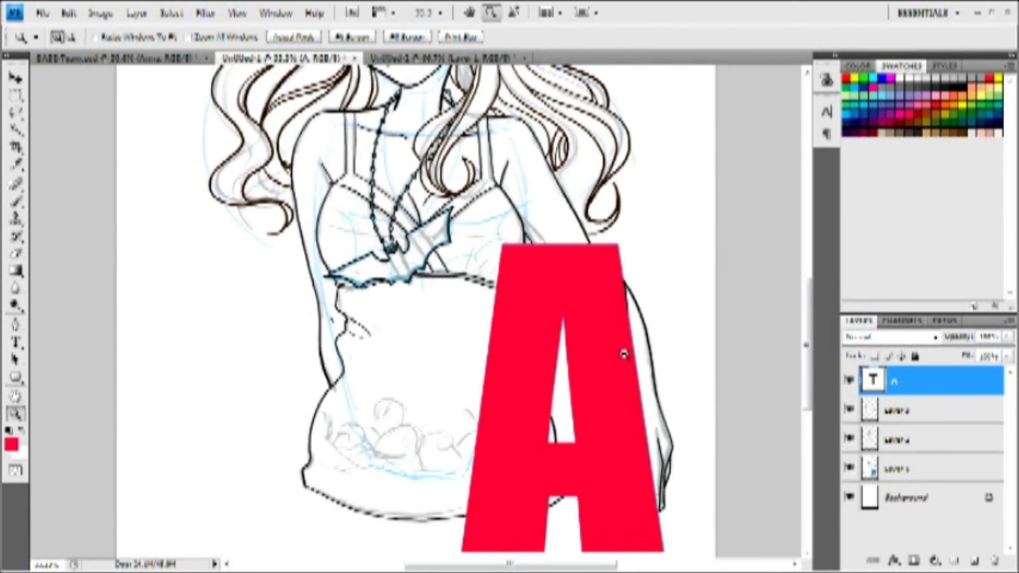
{"action": "left_click", "coordinate": [1007, 335]}
{"action": "left_click_drag", "start_coordinate": [997, 355], "coordinate": [992, 358]}
{"action": "left_click", "coordinate": [652, 457]}
{"action": "left_click", "coordinate": [639, 436]}
{"action": "left_click", "coordinate": [620, 410]}
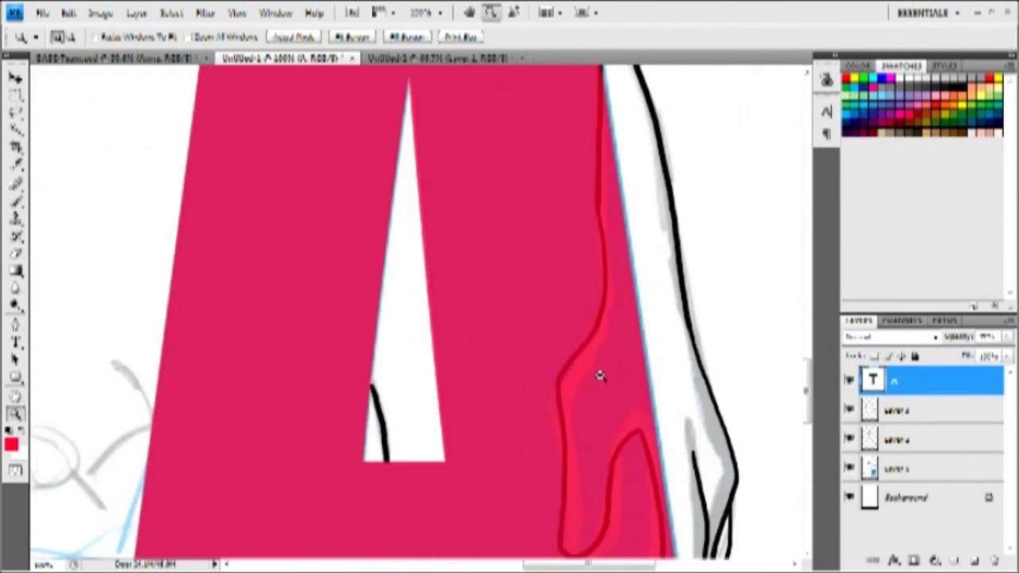
{"action": "left_click_drag", "start_coordinate": [600, 339], "coordinate": [600, 374]}
{"action": "left_click_drag", "start_coordinate": [598, 208], "coordinate": [600, 301]}
{"action": "key", "text": "e"}
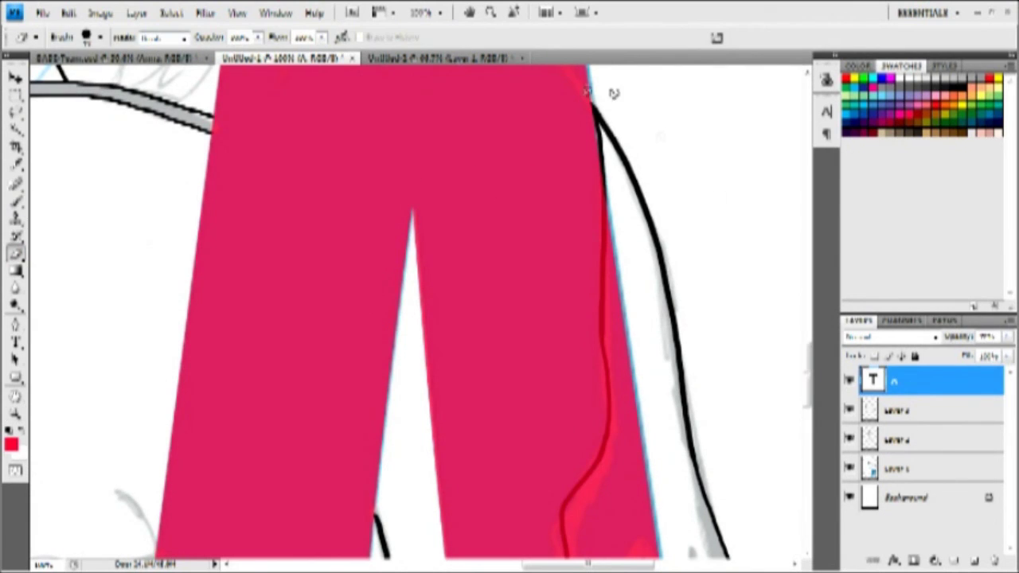
{"action": "key", "text": "alt+bracketleft"}
{"action": "key", "text": "alt+bracketleft"}
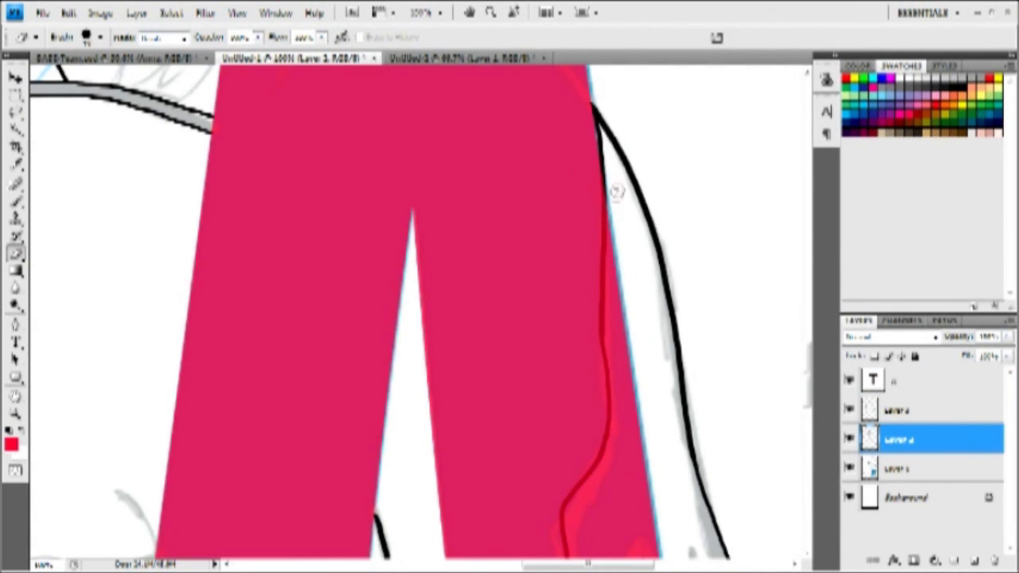
{"action": "key", "text": "l"}
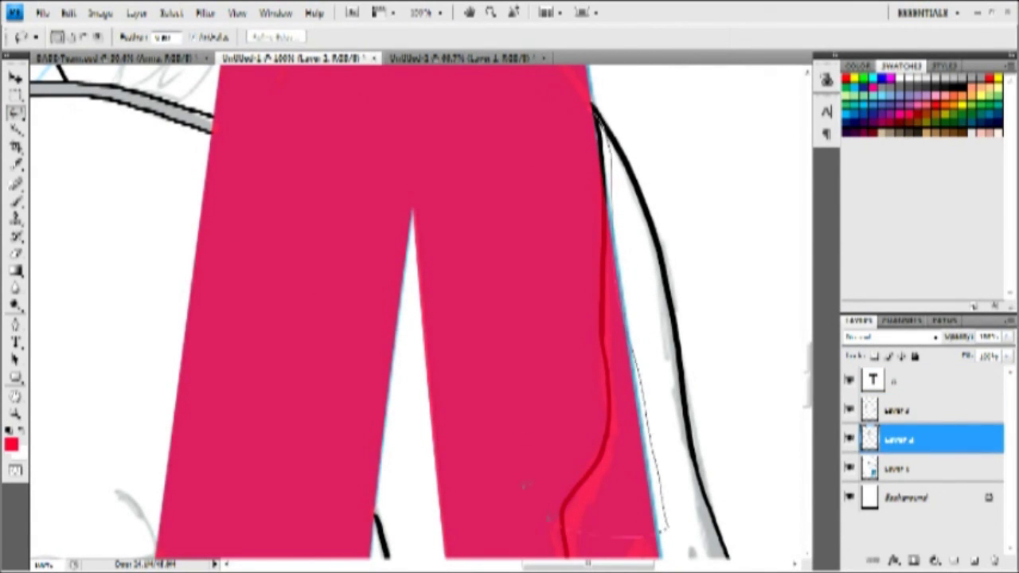
{"action": "left_click_drag", "start_coordinate": [594, 106], "coordinate": [592, 108]}
{"action": "key", "text": "ctrl+d"}
{"action": "key", "text": "c"}
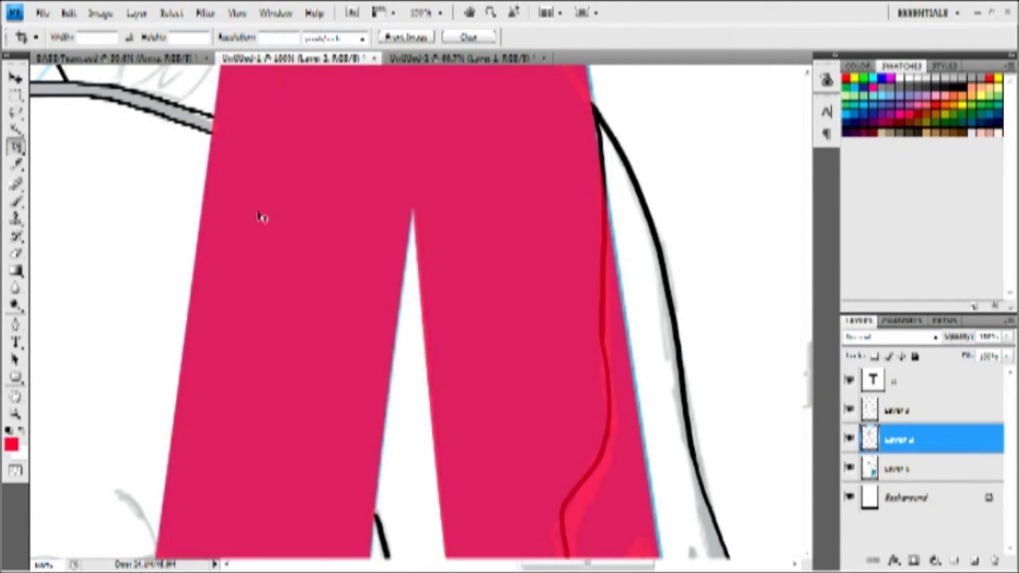
- Lasso the forearm and hand over the letter A, cut them from the body layer and paste them onto a new layer
{"action": "key", "text": "ctrl+minus"}
{"action": "left_click_drag", "start_coordinate": [613, 414], "coordinate": [578, 316]}
{"action": "key", "text": "l"}
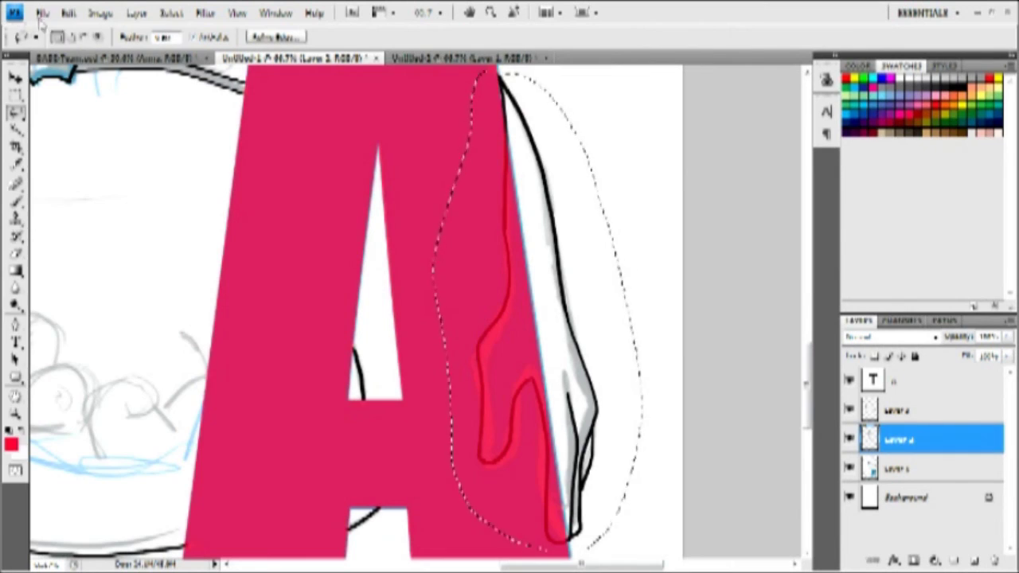
{"action": "left_click", "coordinate": [69, 13]}
{"action": "left_click", "coordinate": [74, 103]}
{"action": "left_click", "coordinate": [68, 13]}
{"action": "left_click", "coordinate": [39, 144]}
- Align the pasted forearm and hand with the sketch and place their layer above the letter A
{"action": "left_click", "coordinate": [16, 80]}
{"action": "left_click_drag", "start_coordinate": [407, 261], "coordinate": [523, 254]}
{"action": "key", "text": "shift+Right"}
{"action": "key", "text": "shift+Left"}
{"action": "left_click_drag", "start_coordinate": [931, 437], "coordinate": [927, 371]}
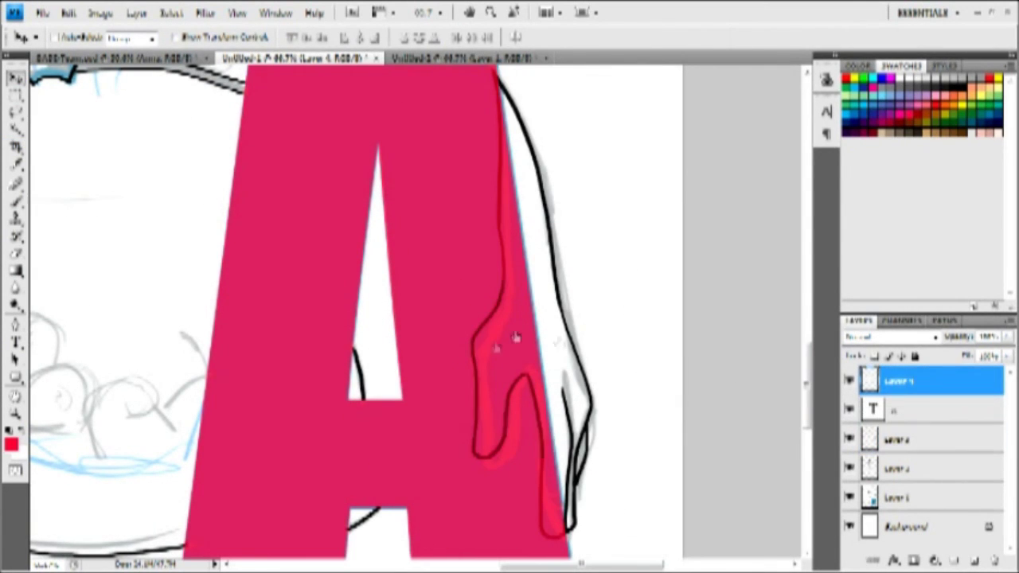
- Erase the excess line tips at the top of the forearm and reset the brush color to black
{"action": "key", "text": "e"}
{"action": "key", "text": "ctrl+plus"}
{"action": "key", "text": "ctrl+plus"}
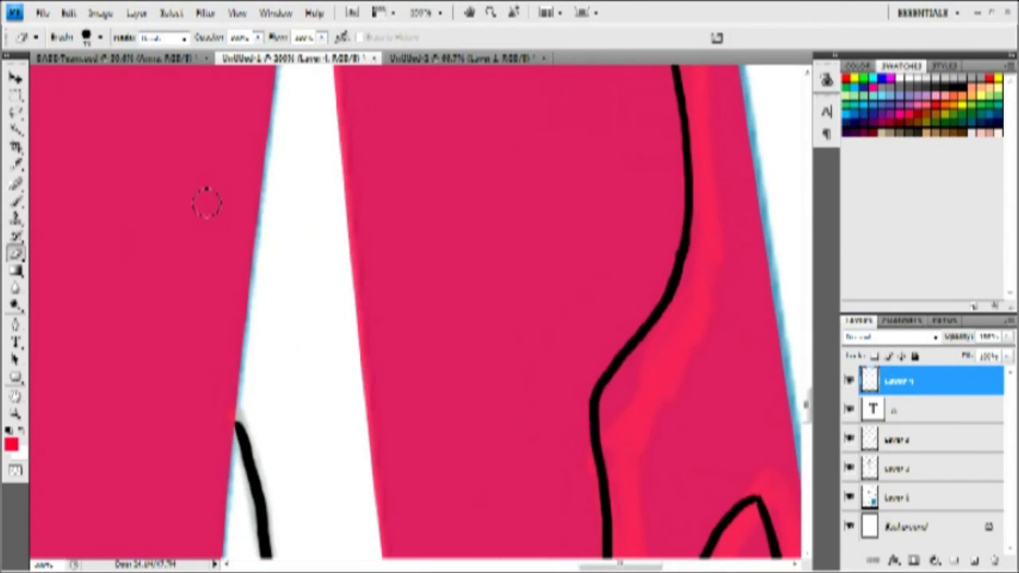
{"action": "left_click_drag", "start_coordinate": [748, 509], "coordinate": [601, 541]}
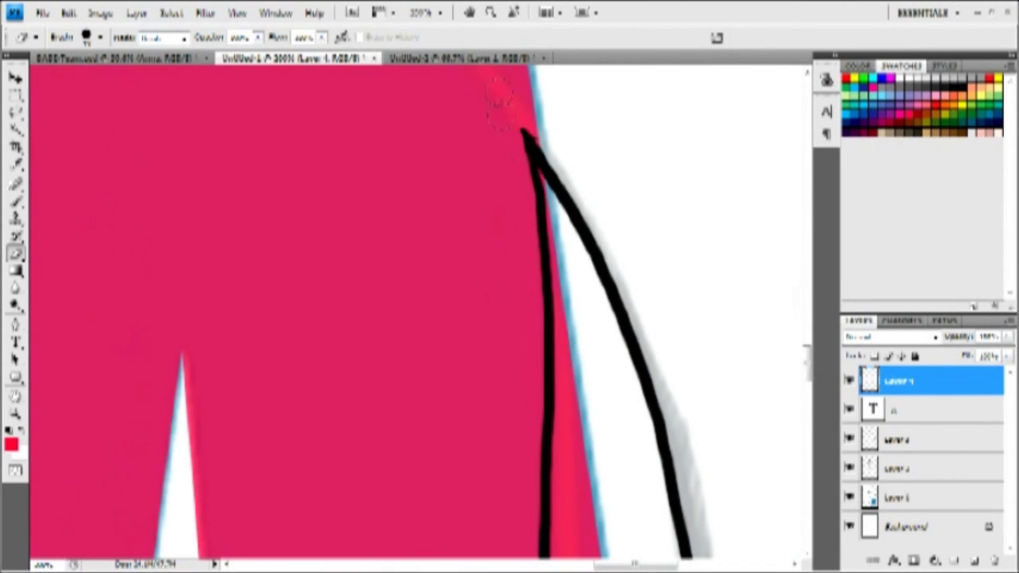
{"action": "key", "text": "b"}
{"action": "key", "text": "d"}
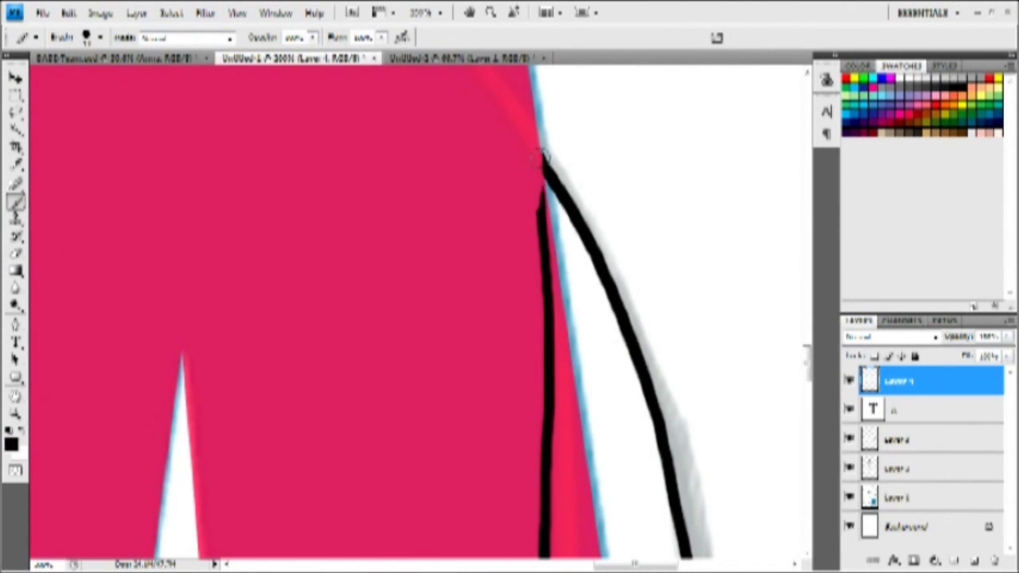
- Restore the letter A's layer to 100% opacity and hide the sketch layer
{"action": "key", "text": "ctrl+0"}
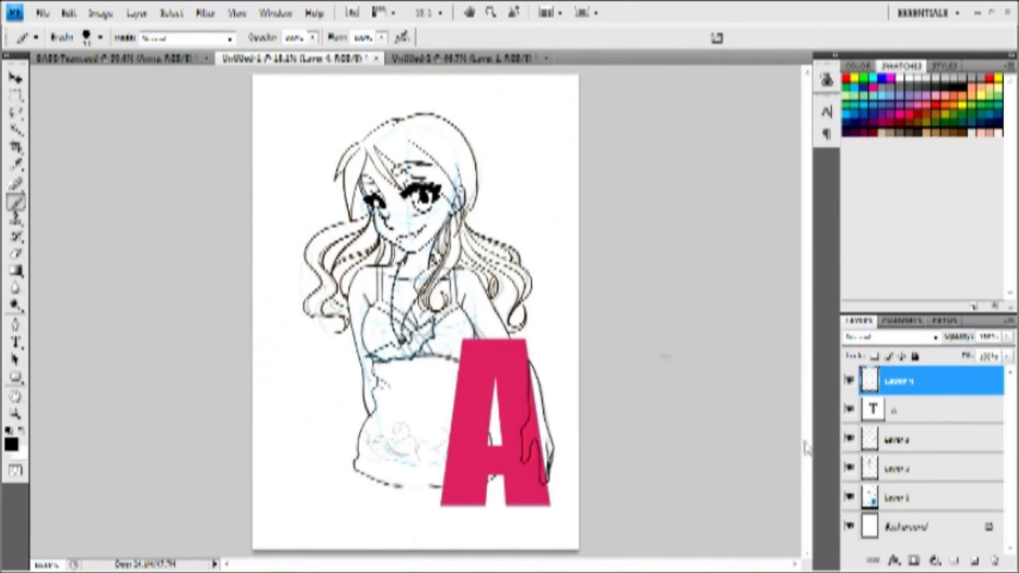
{"action": "left_click", "coordinate": [935, 409]}
{"action": "left_click", "coordinate": [1006, 337]}
{"action": "left_click_drag", "start_coordinate": [987, 352], "coordinate": [1004, 353]}
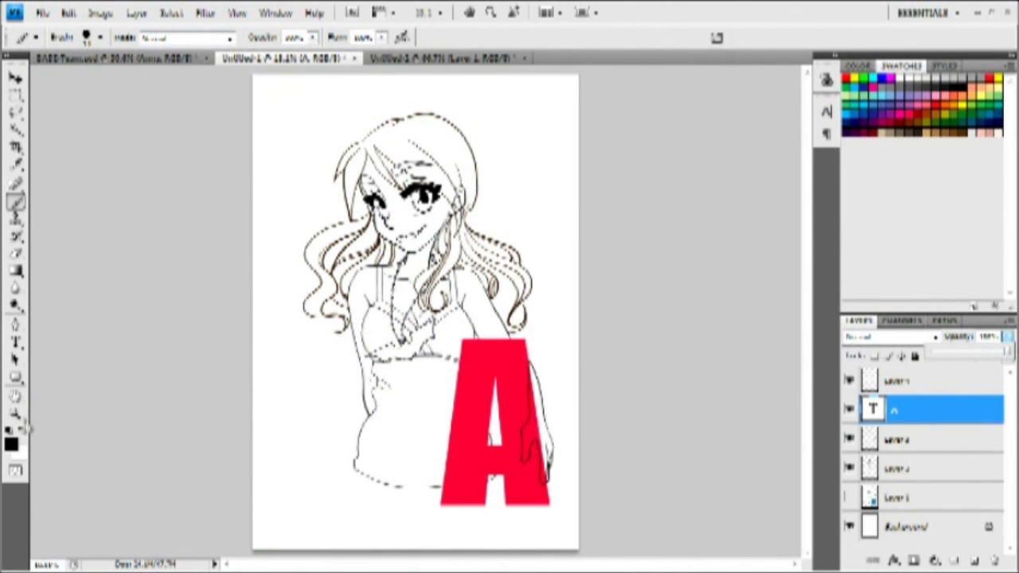
- Select the body line-art layer for brushwork around the hand and the letter A
{"action": "left_click", "coordinate": [16, 414]}
{"action": "left_click", "coordinate": [554, 484]}
{"action": "left_click", "coordinate": [556, 485]}
{"action": "left_click", "coordinate": [556, 485]}
{"action": "left_click", "coordinate": [557, 484]}
{"action": "left_click", "coordinate": [468, 461]}
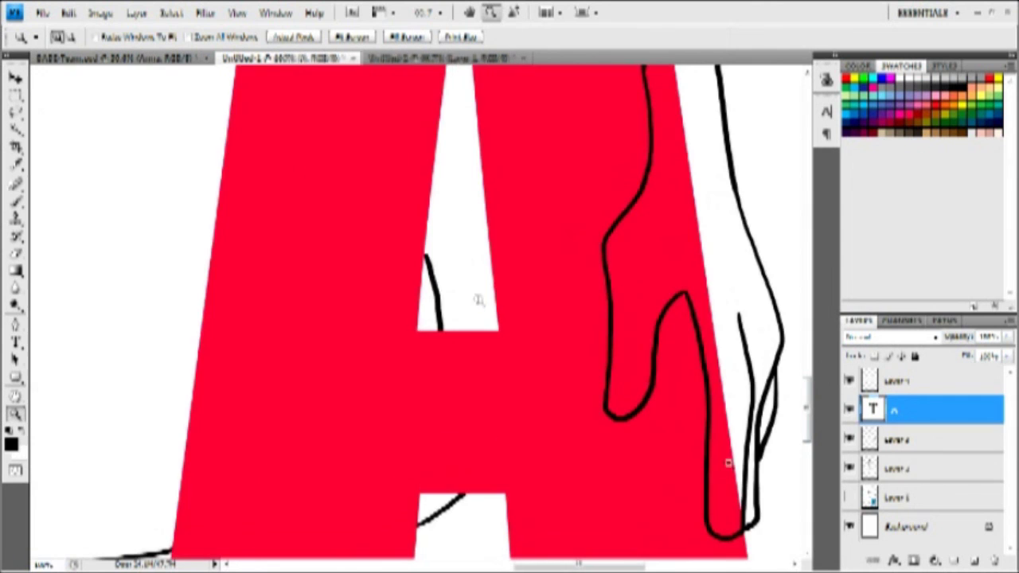
{"action": "left_click", "coordinate": [895, 469]}
{"action": "left_click", "coordinate": [18, 202]}
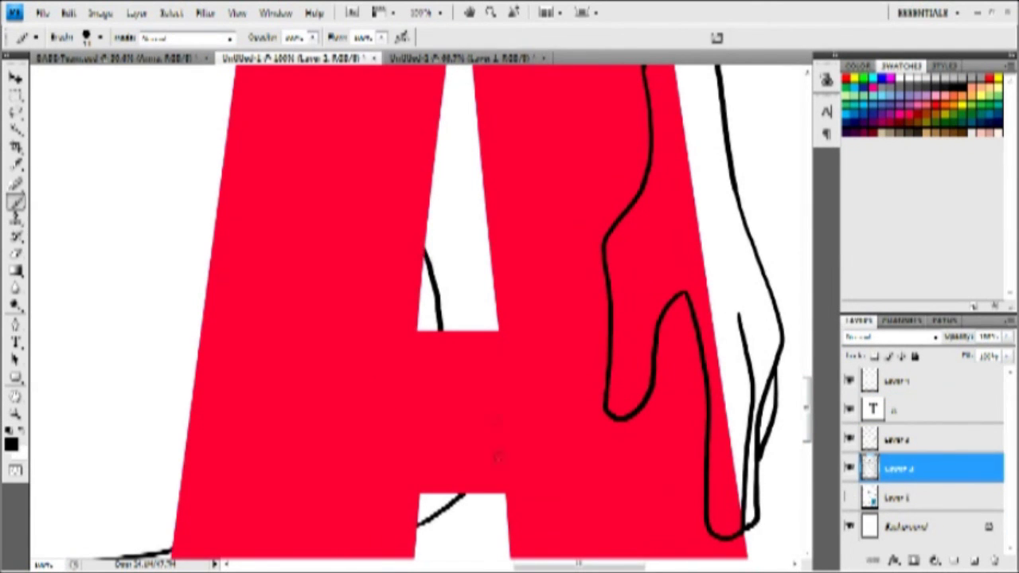
{"action": "scroll", "coordinate": [797, 379], "scroll_direction": "up", "scroll_amount": 3}
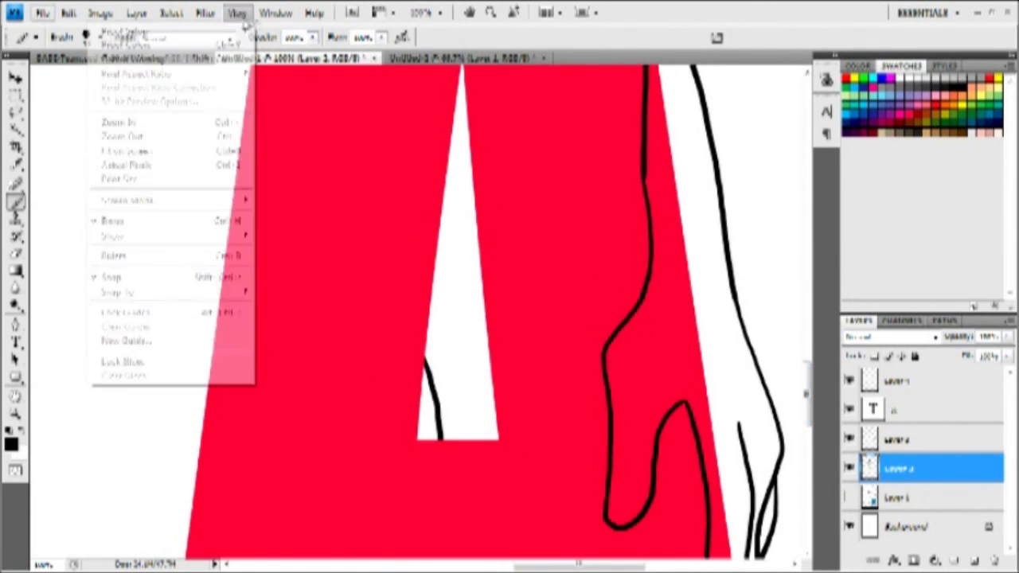